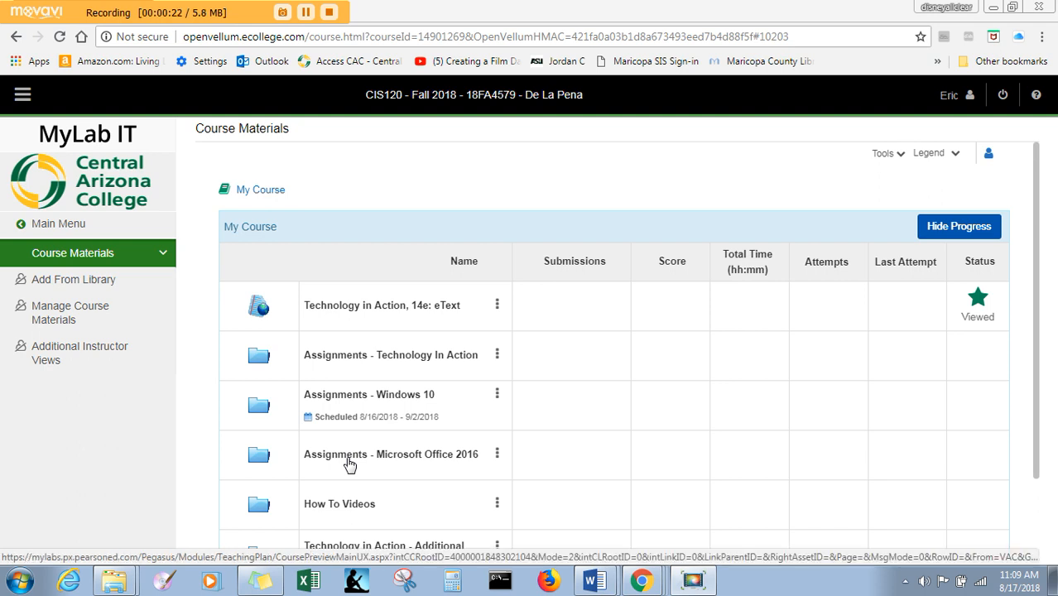
- Open the Word Chapter 2 Grader Project (Chapter Capstone Exercise) from the Microsoft Word folder of the Microsoft Office 2016 assignments
{"action": "scroll", "coordinate": [349, 465], "scroll_direction": "down", "scroll_amount": 1}
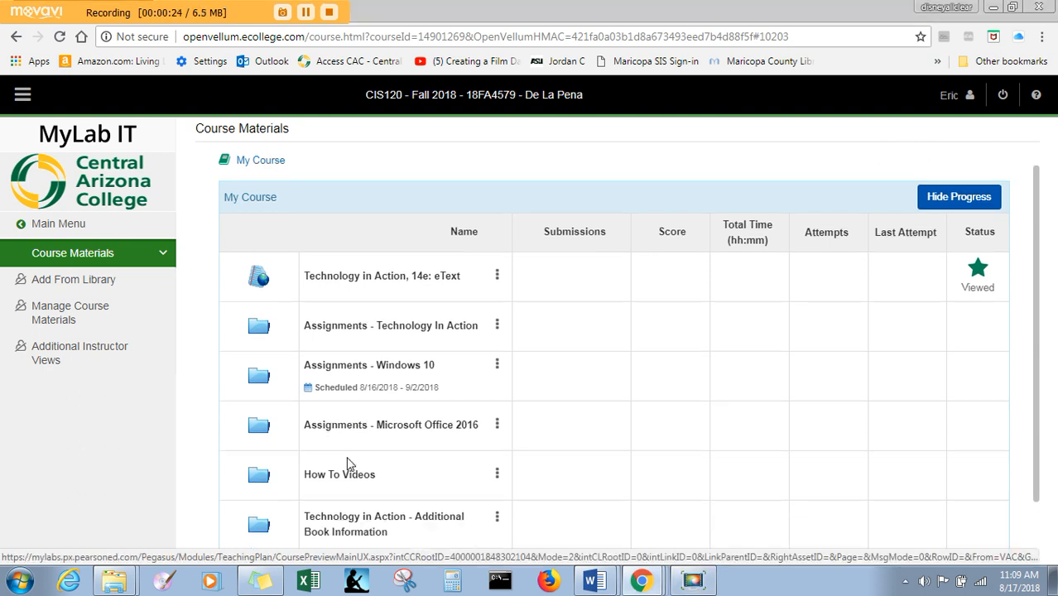
{"action": "left_click", "coordinate": [350, 465]}
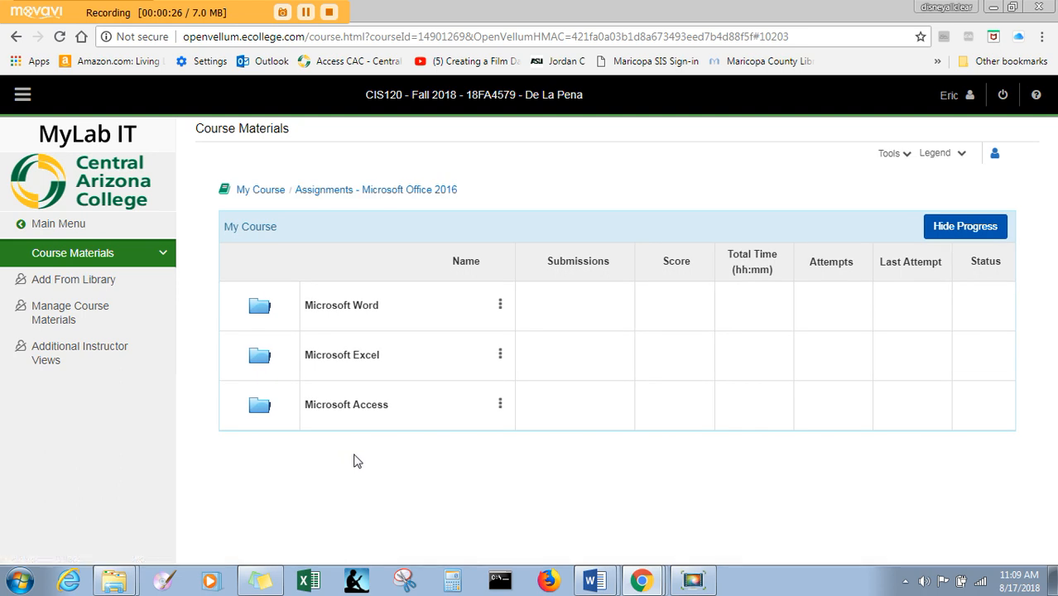
{"action": "left_click", "coordinate": [344, 305]}
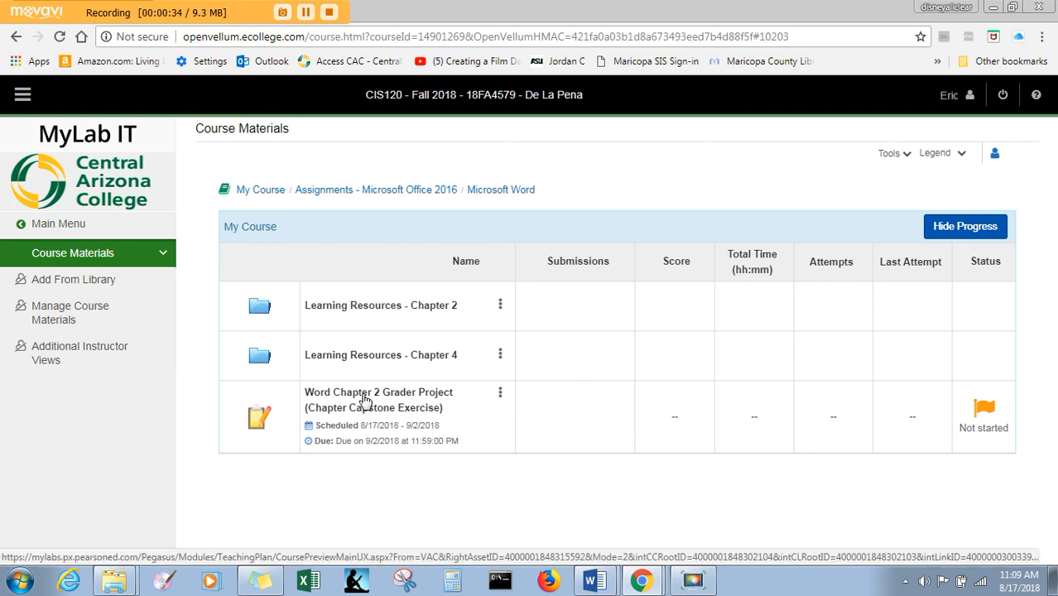
{"action": "left_click", "coordinate": [366, 400]}
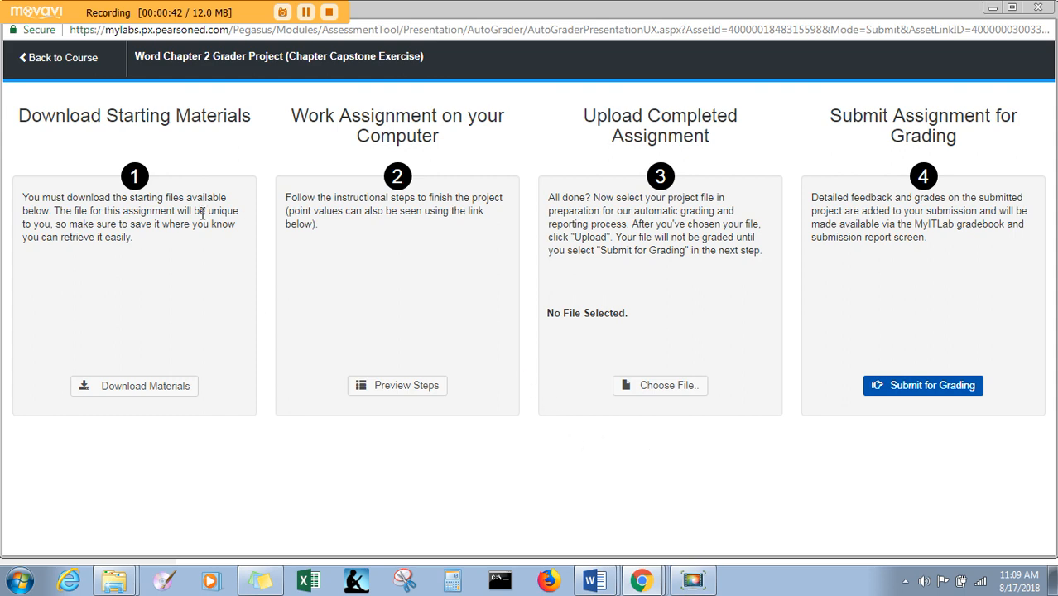
{"action": "left_click", "coordinate": [307, 12]}
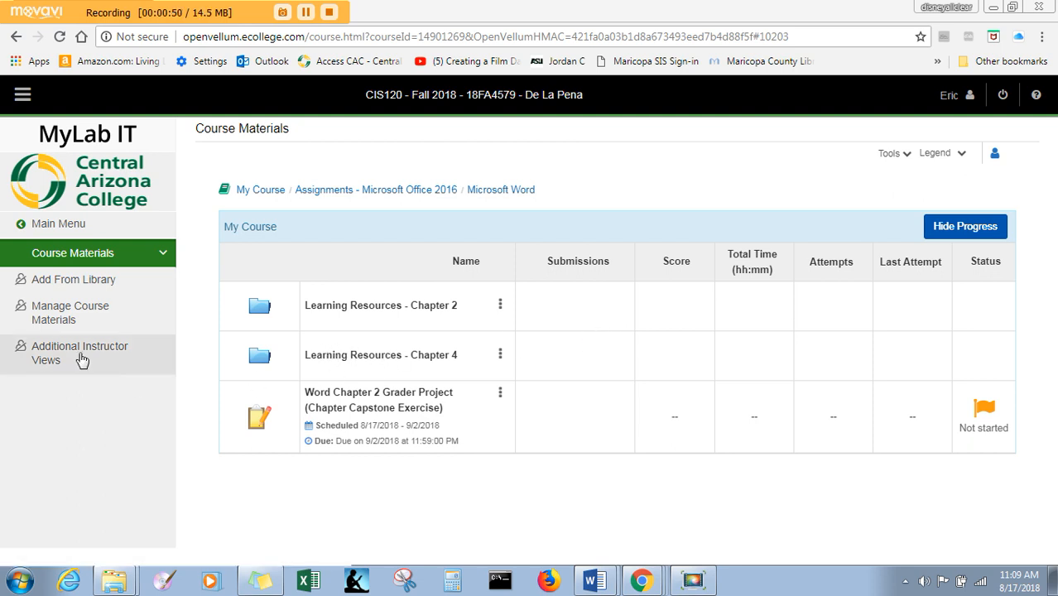
- Return to the top level of the course materials and open the How To Videos folder
{"action": "left_click", "coordinate": [71, 253]}
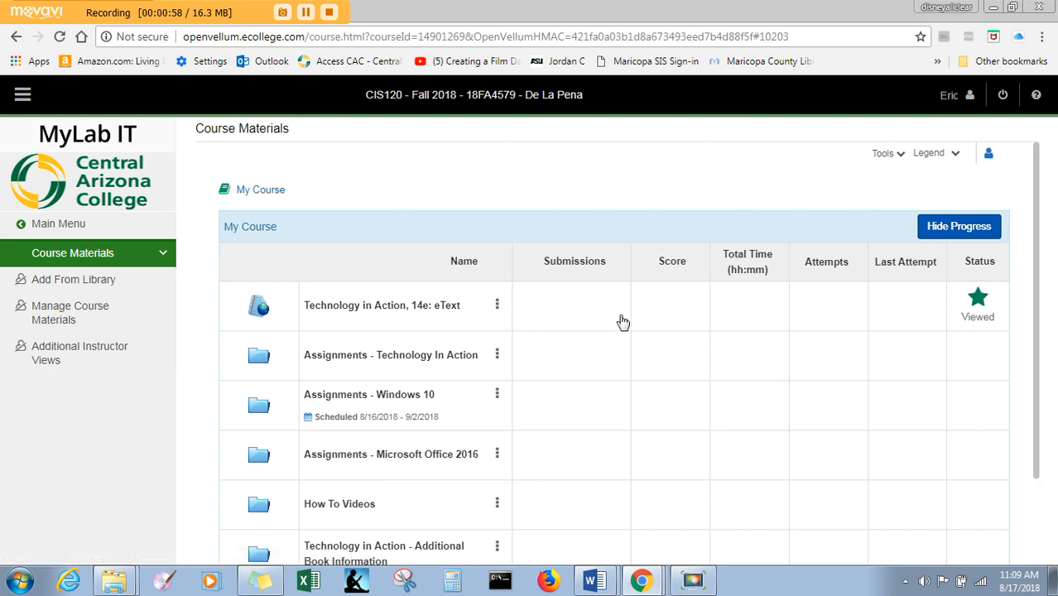
{"action": "left_click", "coordinate": [352, 508]}
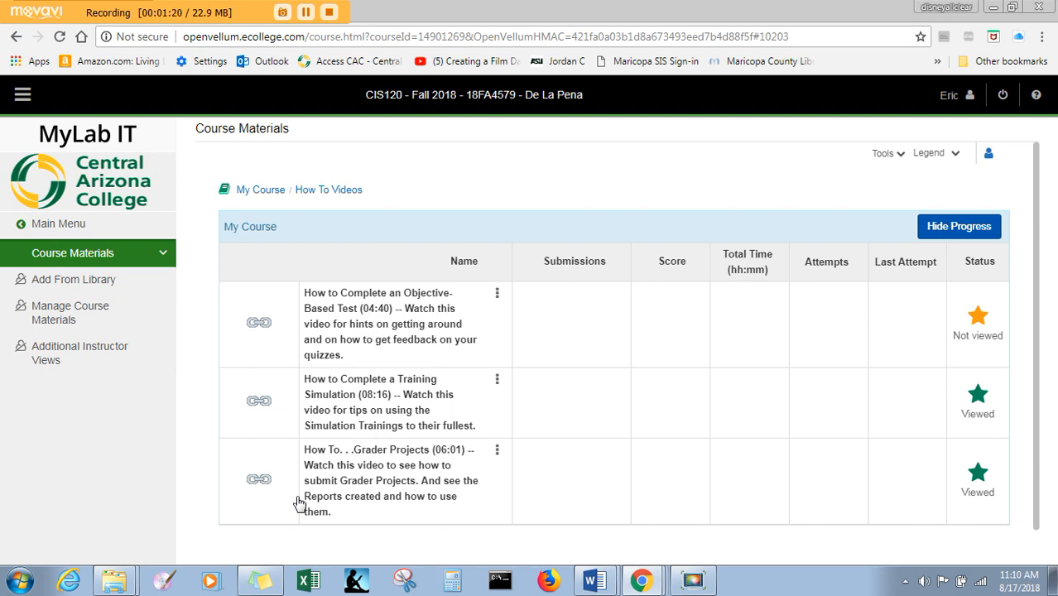
{"action": "left_click", "coordinate": [305, 14]}
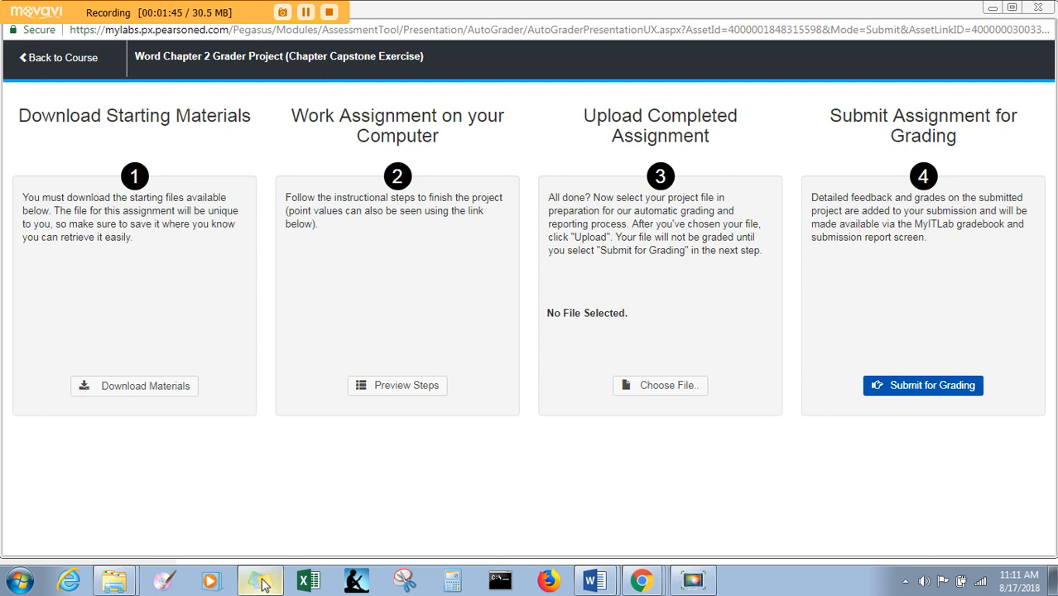
- Review the list of starting files available for the grader project, then close the list without downloading
{"action": "mouse_move", "coordinate": [115, 577]}
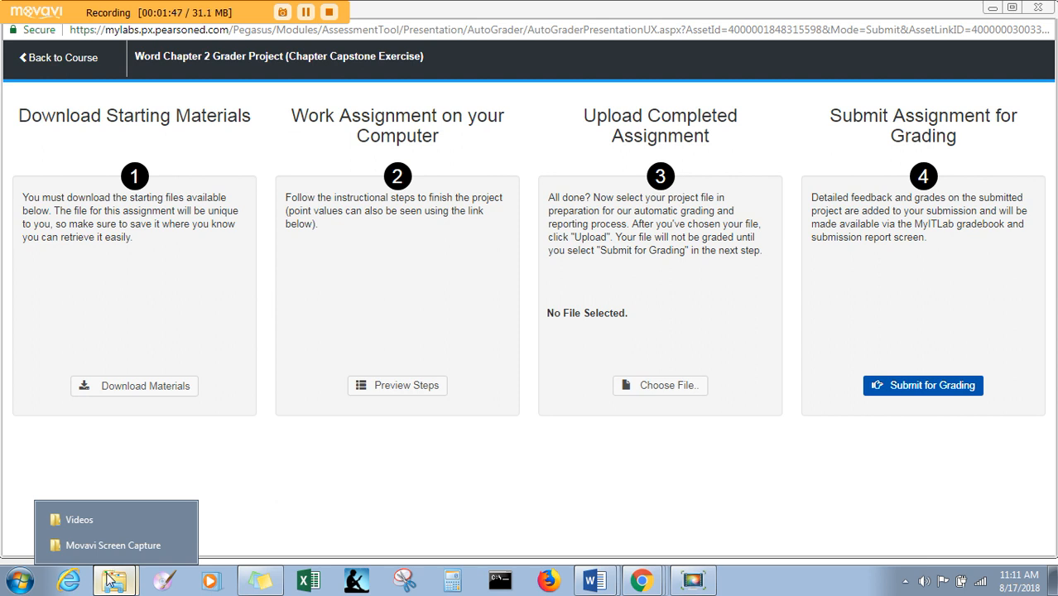
{"action": "left_click", "coordinate": [305, 15]}
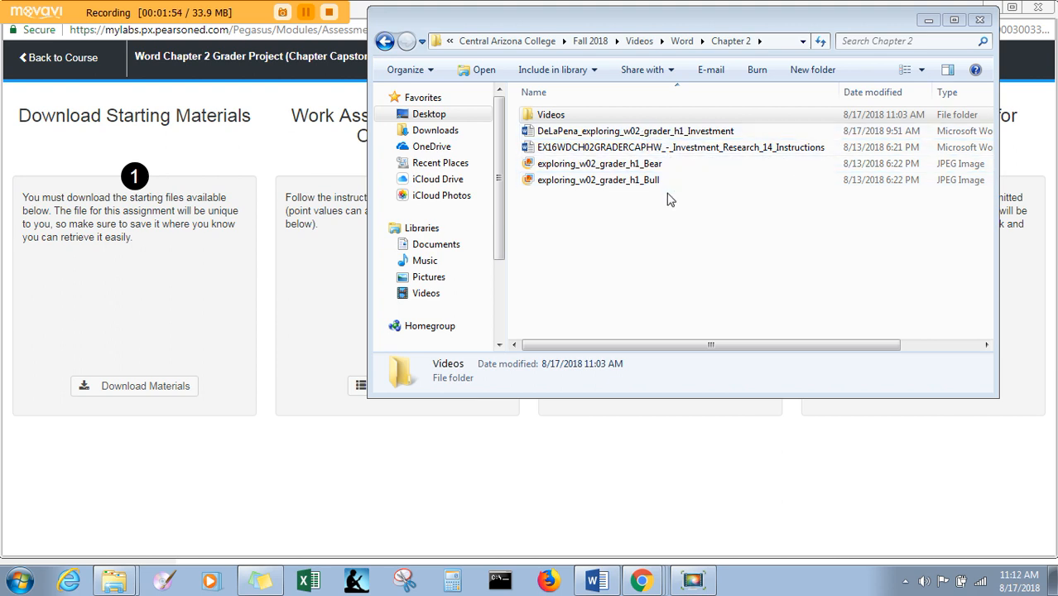
{"action": "left_click", "coordinate": [158, 387]}
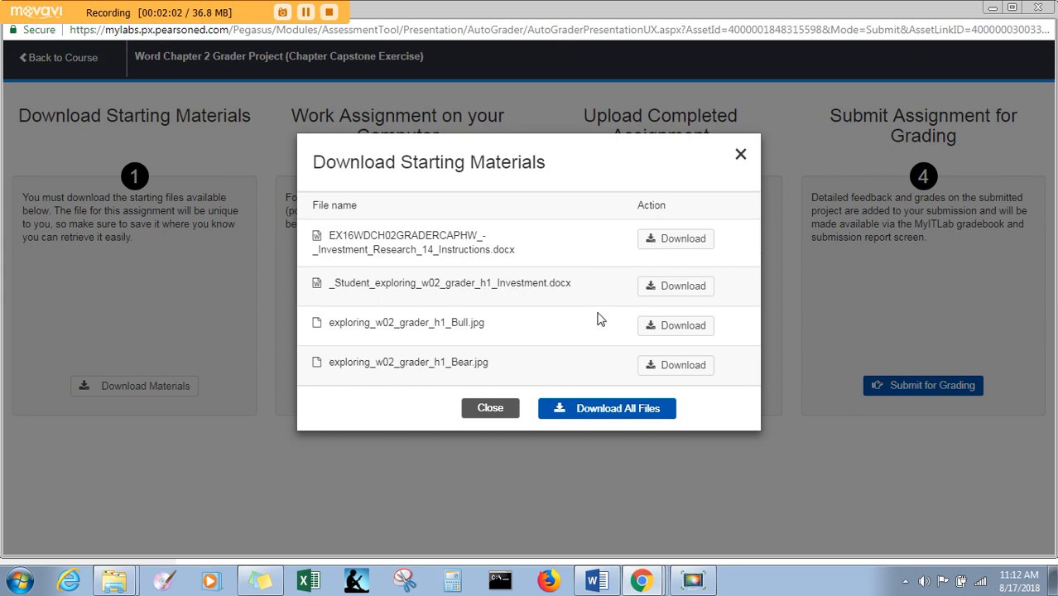
{"action": "left_click", "coordinate": [742, 155]}
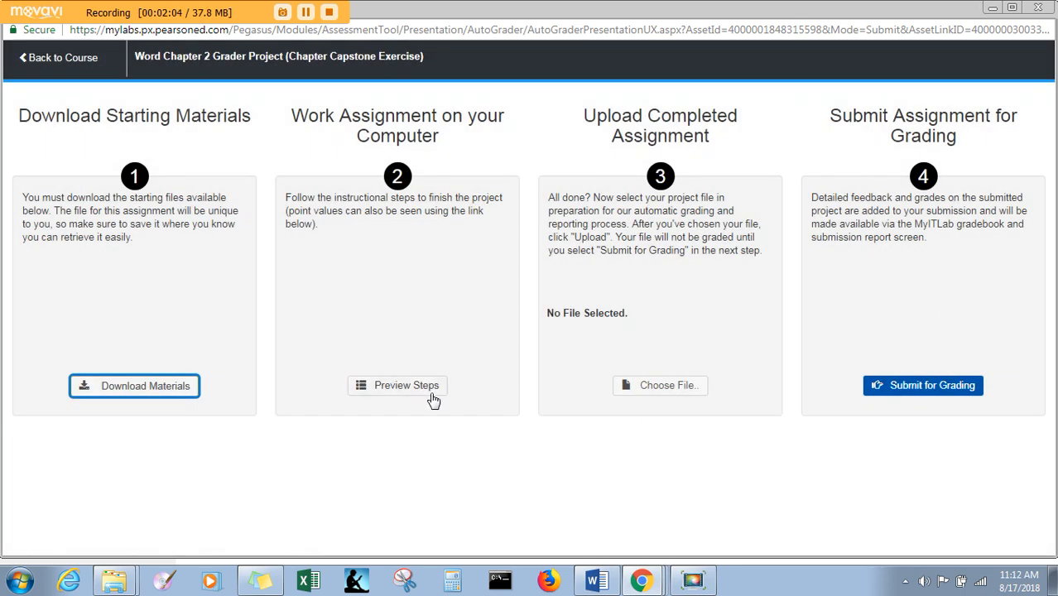
- Switch to the Chapter 2 folder and open the EX16WDCH02GRADERCAPHW Investment Research instructions document in Word
{"action": "left_click", "coordinate": [114, 582]}
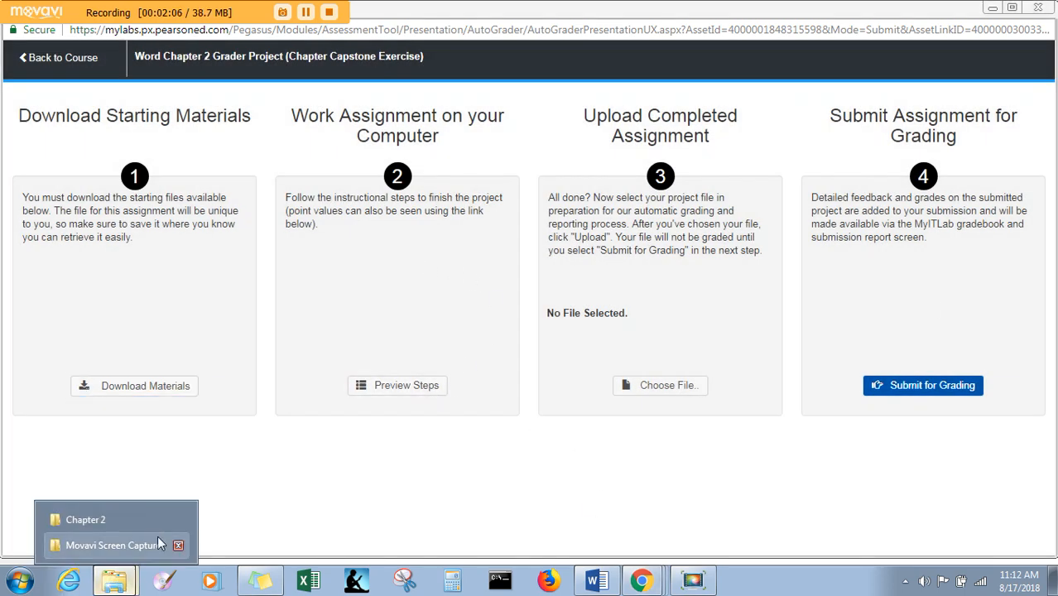
{"action": "left_click", "coordinate": [113, 519]}
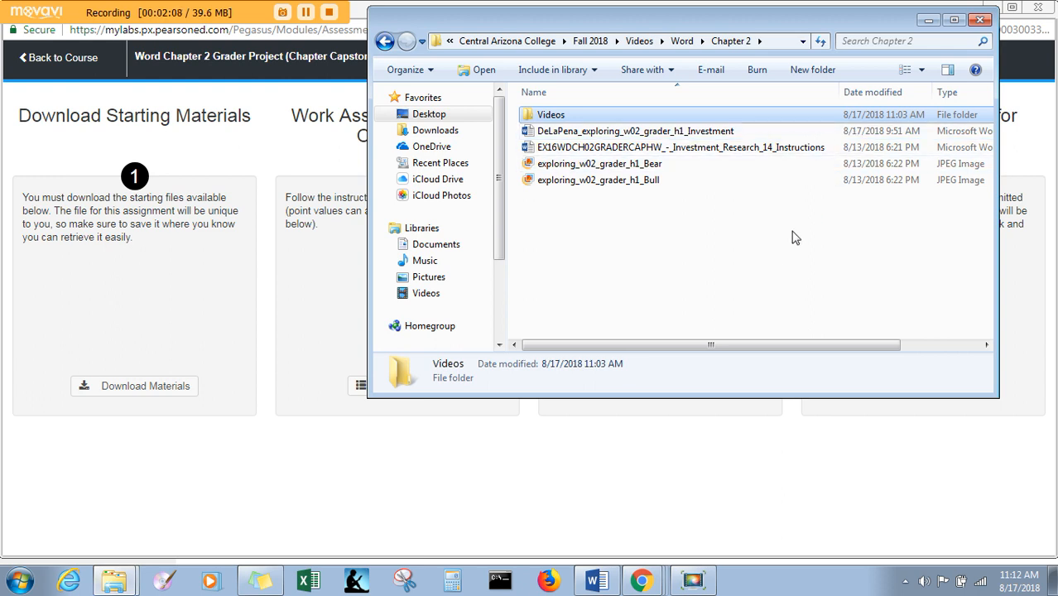
{"action": "double_click", "coordinate": [717, 151]}
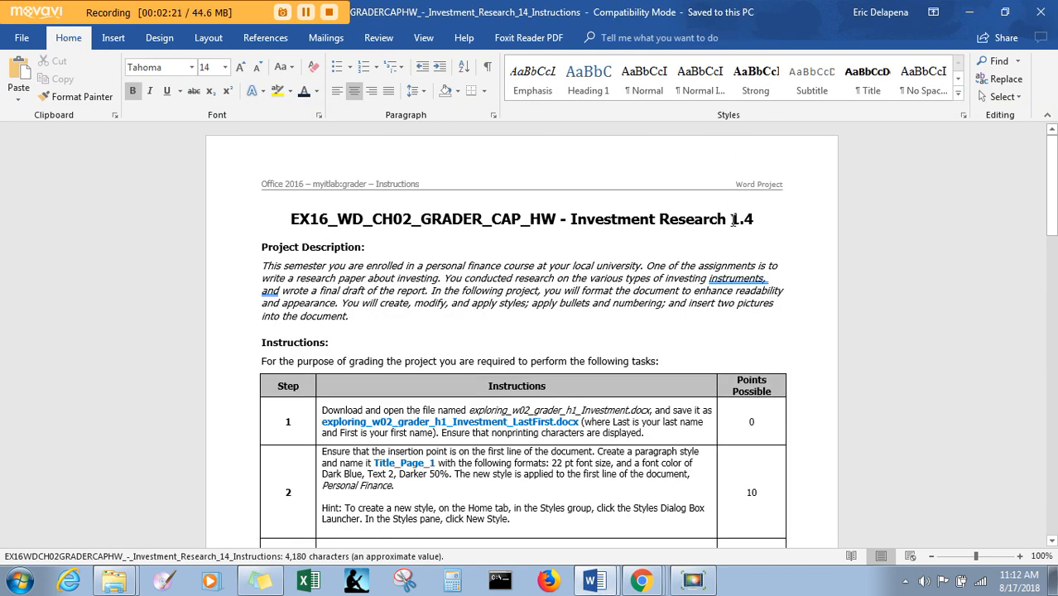
- Close Document2 without saving its changes
{"action": "mouse_move", "coordinate": [598, 584]}
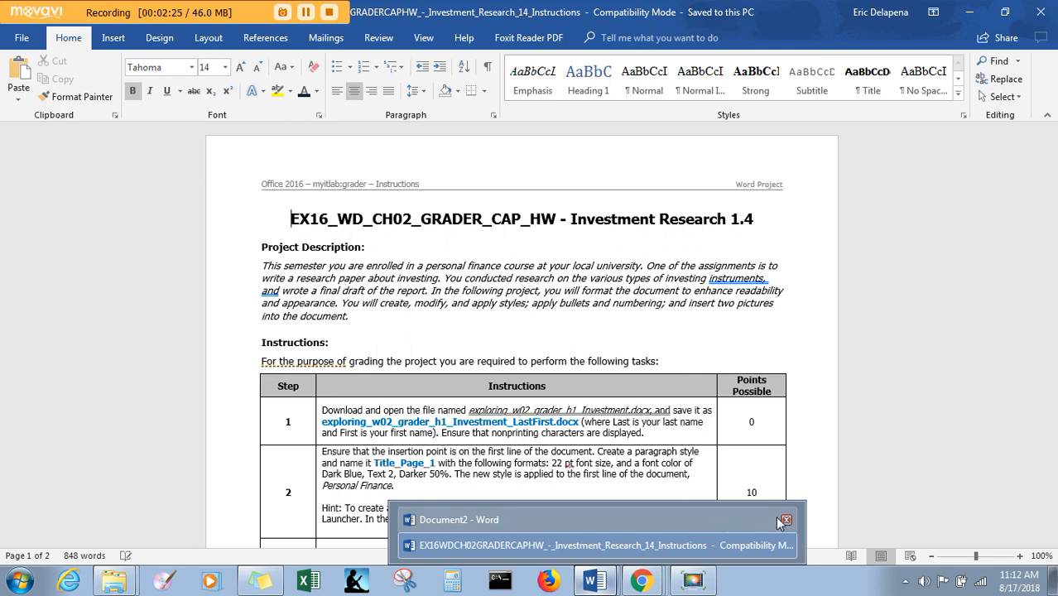
{"action": "left_click", "coordinate": [785, 521]}
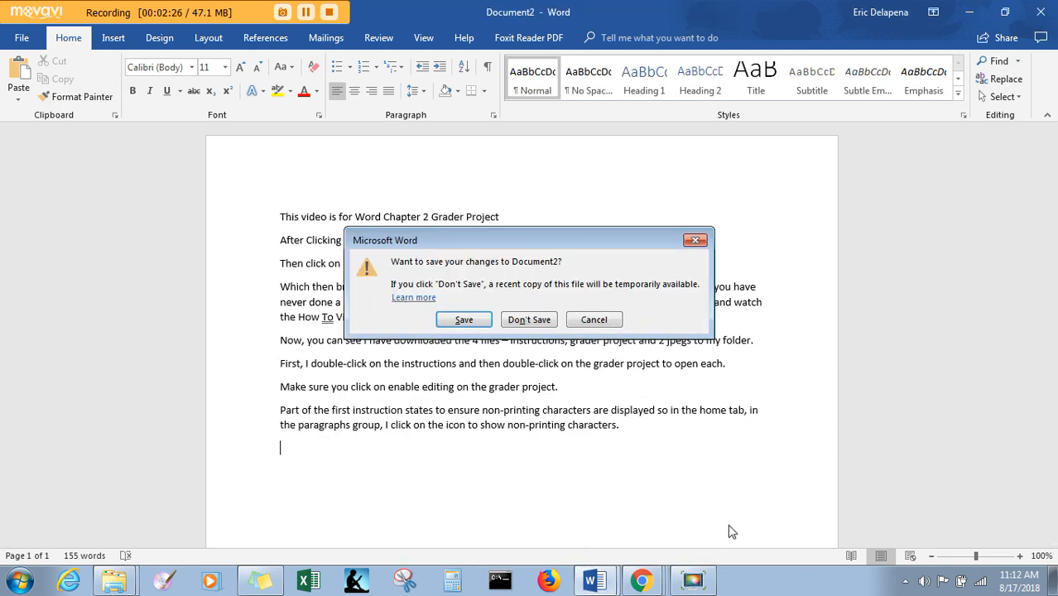
{"action": "left_click", "coordinate": [534, 321]}
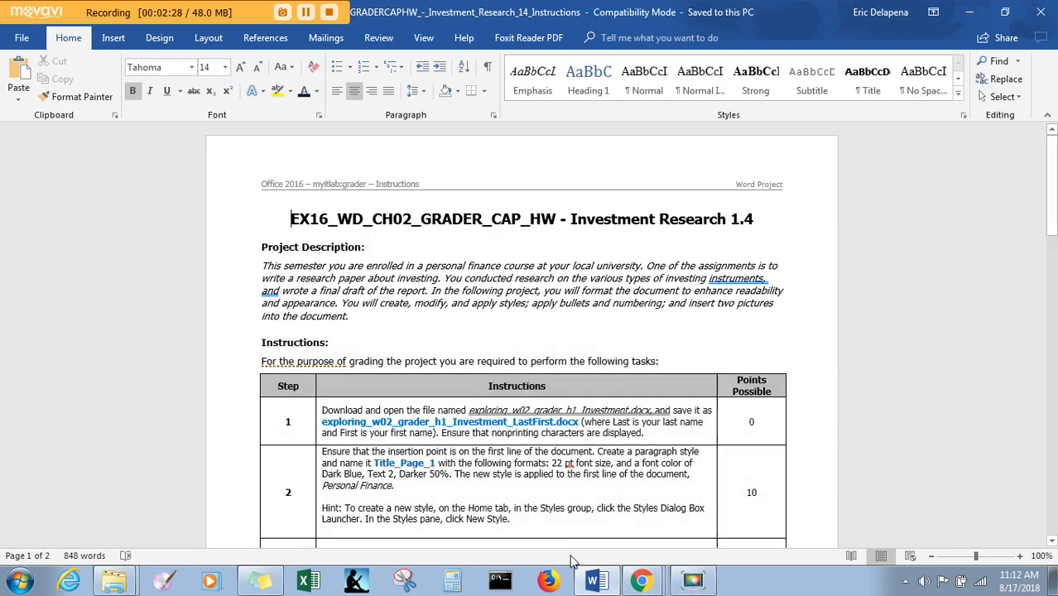
- Open the exploring_w02_grader_h1_Investment project document from the Chapter 2 folder
{"action": "mouse_move", "coordinate": [127, 585]}
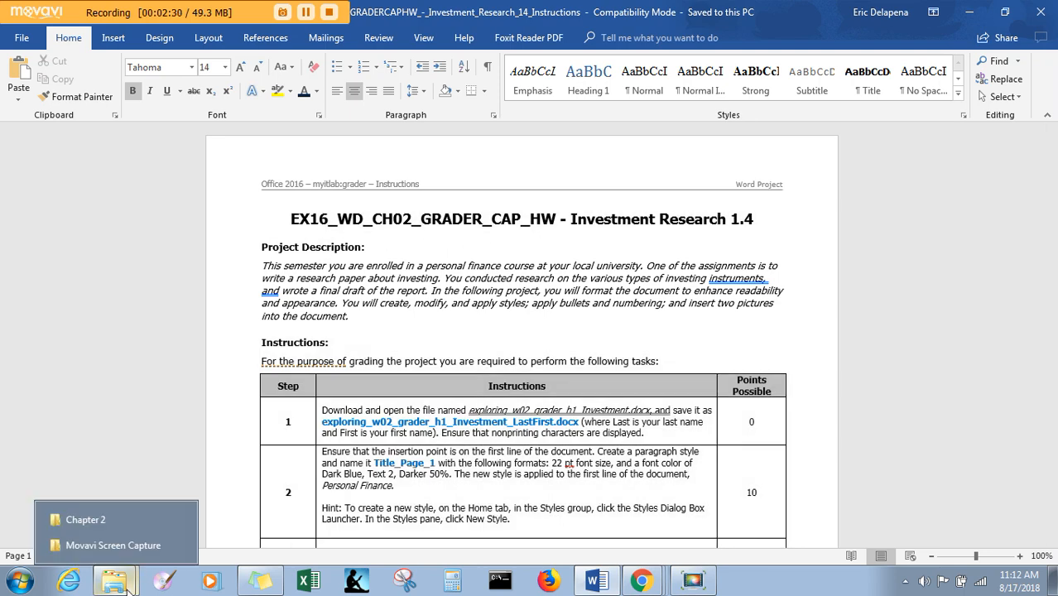
{"action": "left_click", "coordinate": [89, 522]}
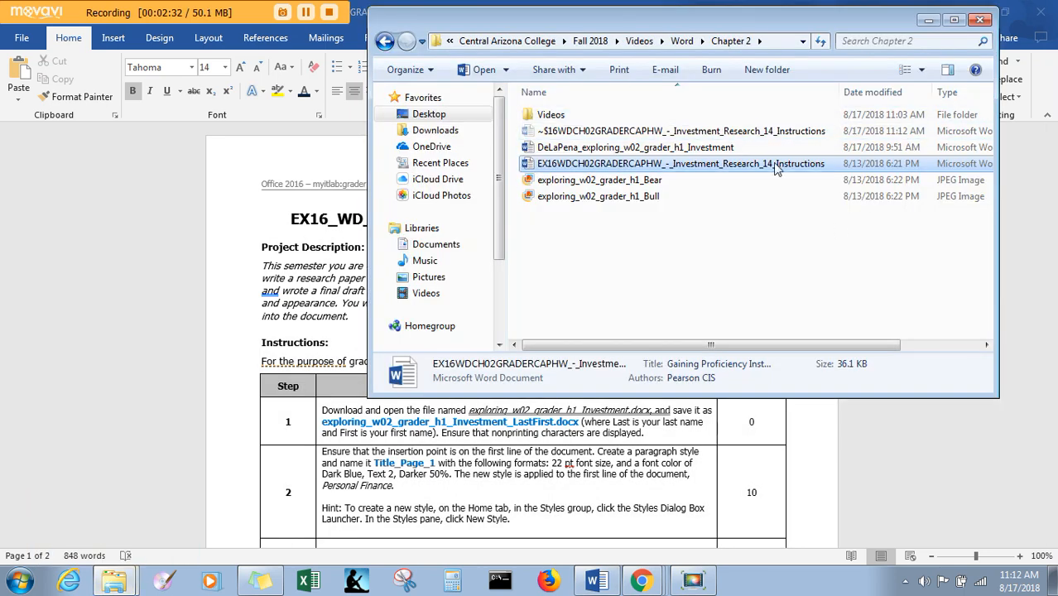
{"action": "left_click", "coordinate": [691, 149]}
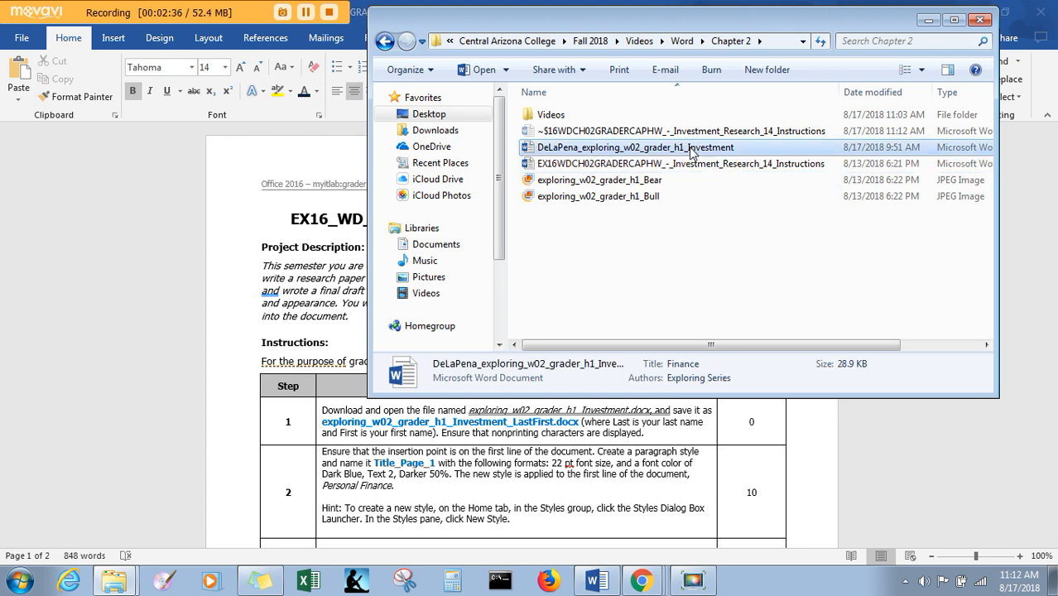
{"action": "double_click", "coordinate": [692, 149]}
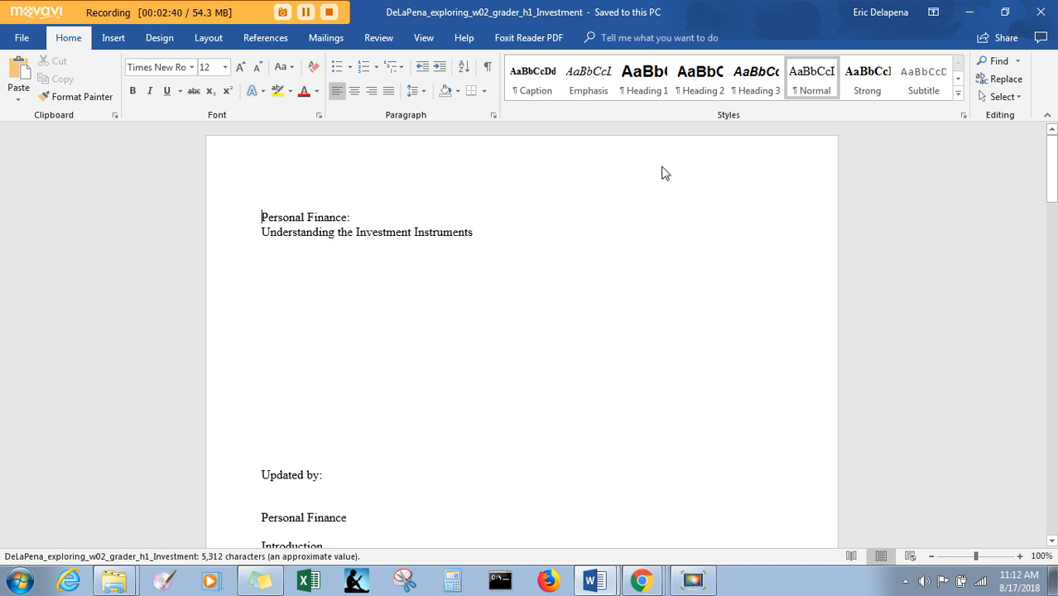
- Check step 1 in the instructions document, then display nonprinting characters in the Investment project document
{"action": "mouse_move", "coordinate": [600, 583]}
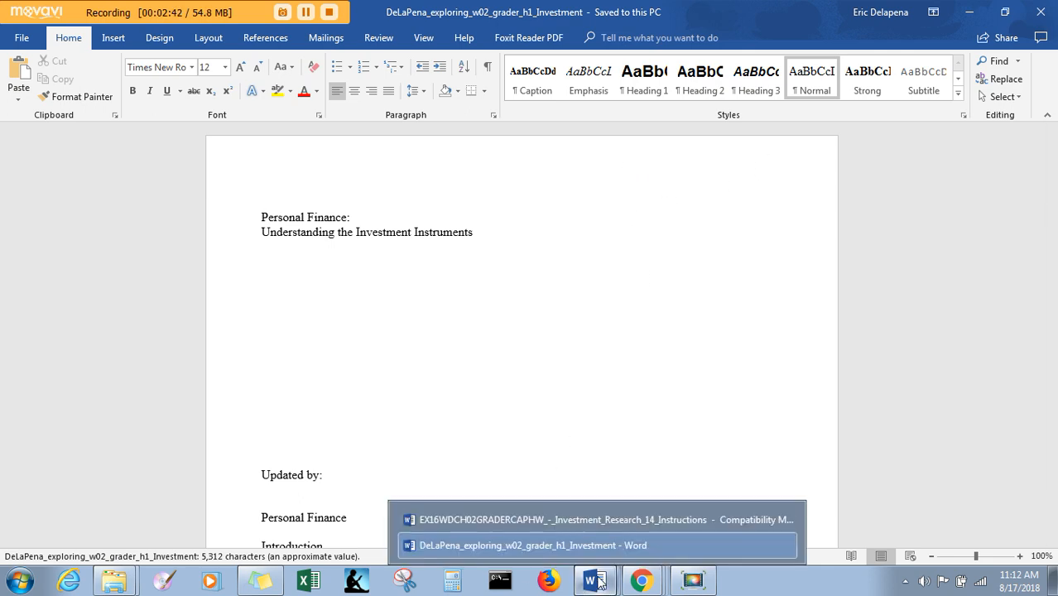
{"action": "left_click", "coordinate": [603, 522]}
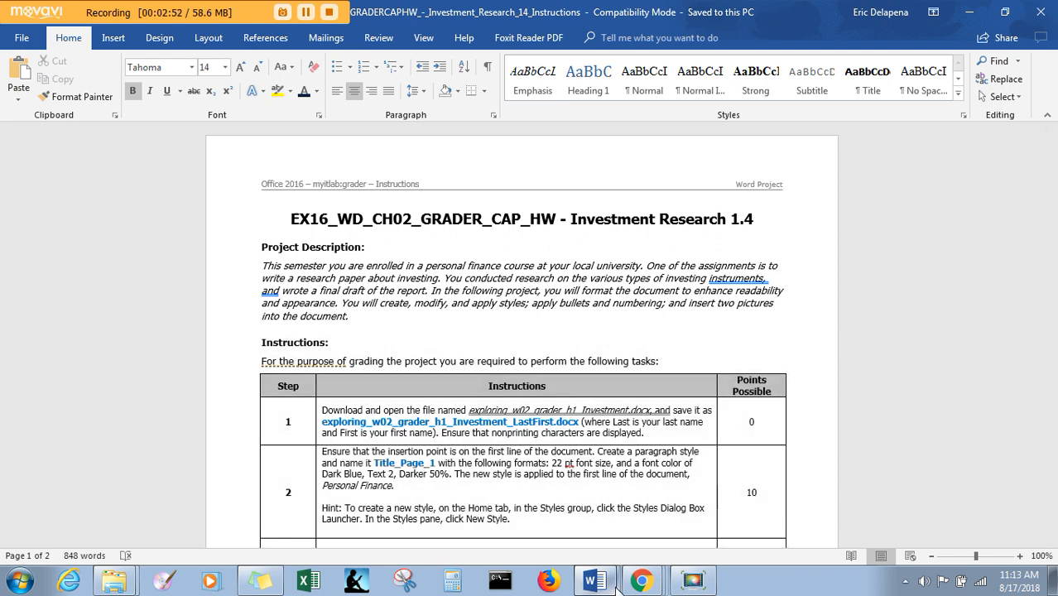
{"action": "mouse_move", "coordinate": [617, 585]}
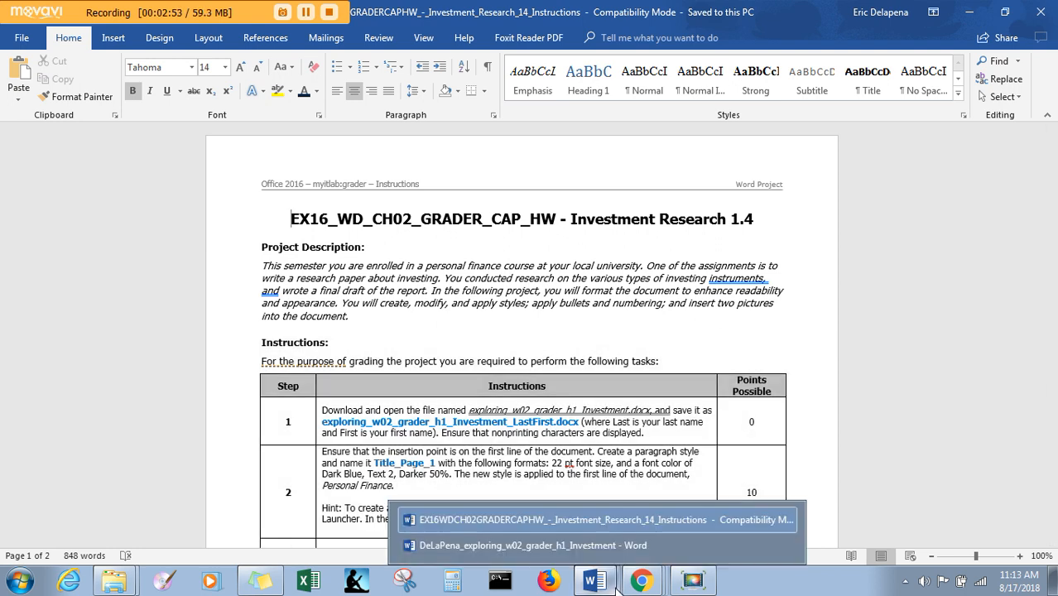
{"action": "left_click", "coordinate": [604, 542]}
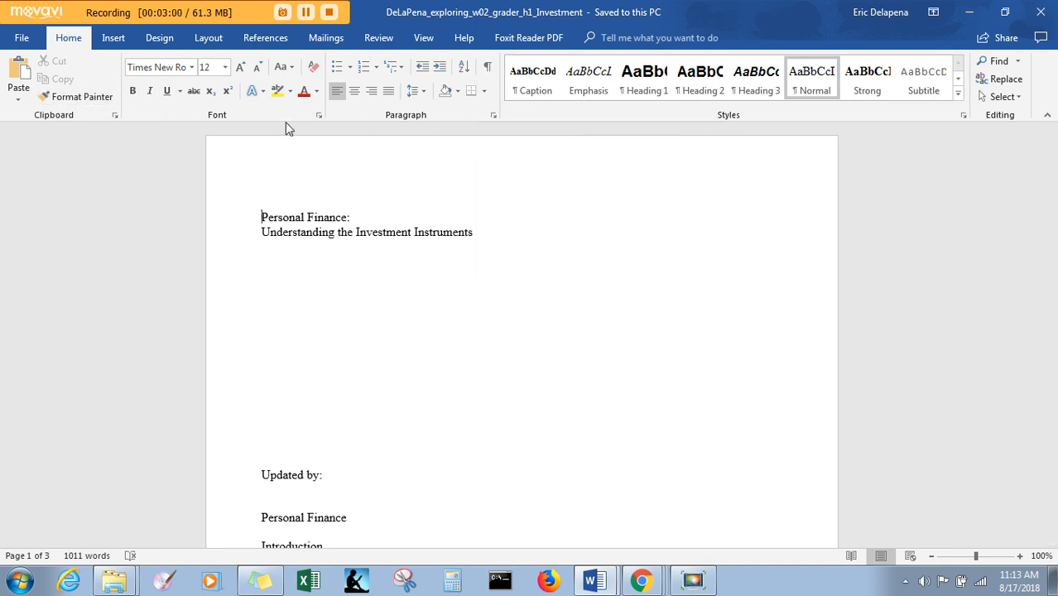
{"action": "left_click", "coordinate": [487, 70]}
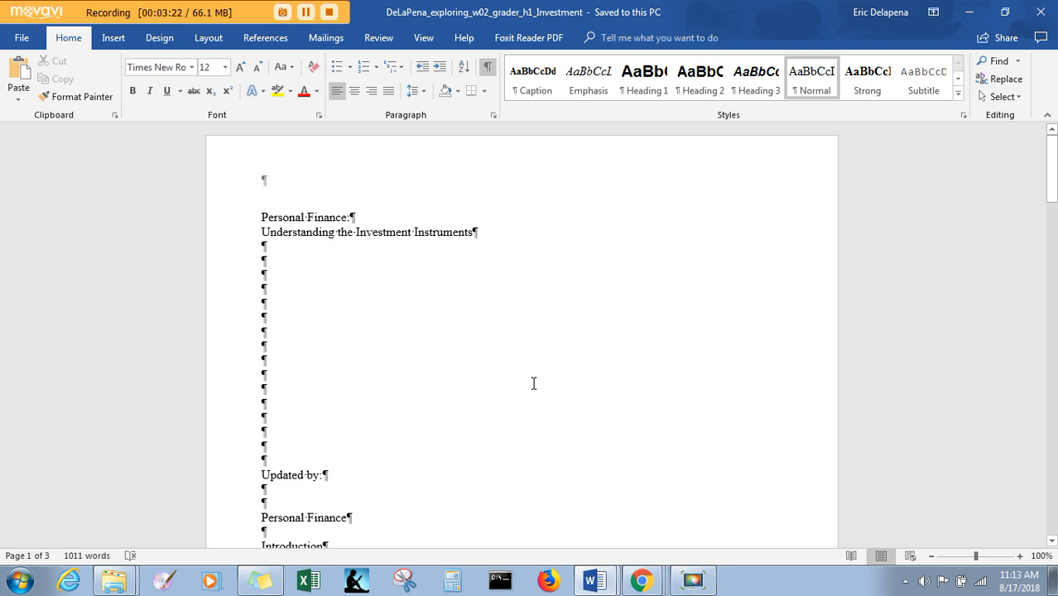
- Check step 2 of the instructions, then start a new paragraph style in the Investment document and name it Title_Page_1
{"action": "key", "text": "alt+Tab"}
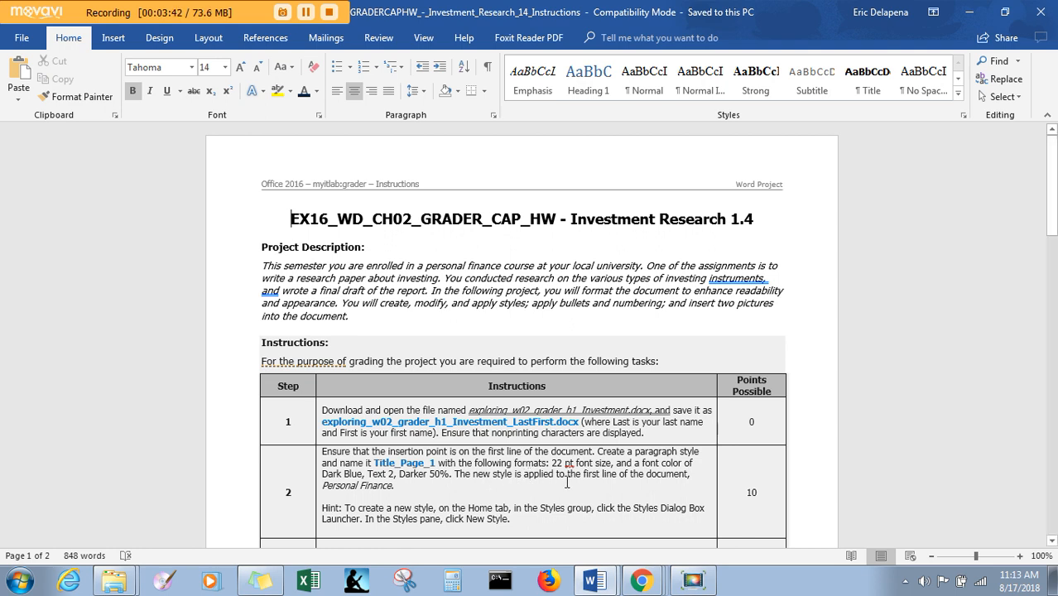
{"action": "key", "text": "alt+Tab"}
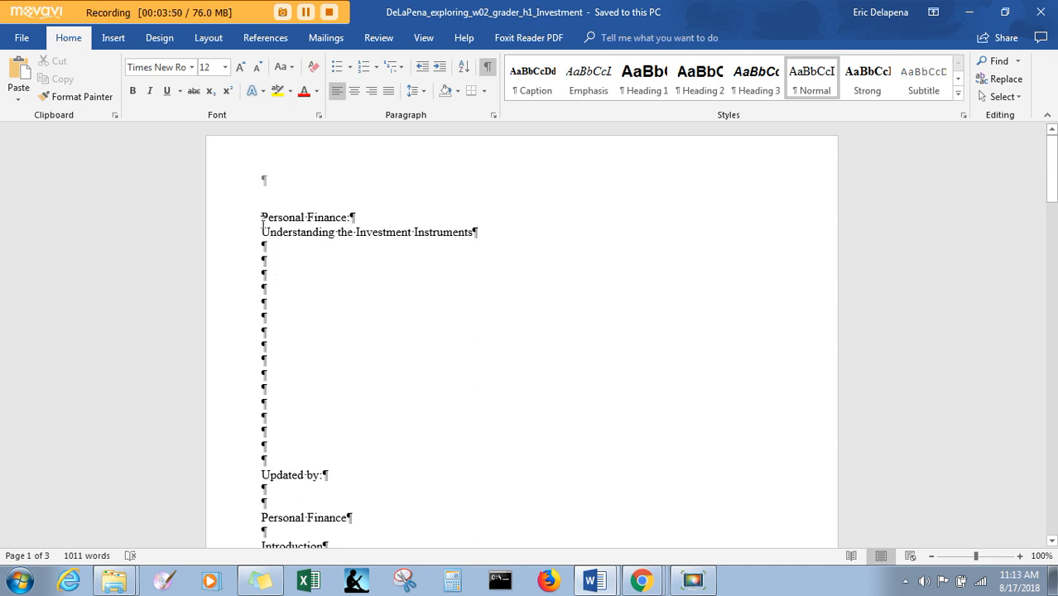
{"action": "left_click", "coordinate": [964, 116]}
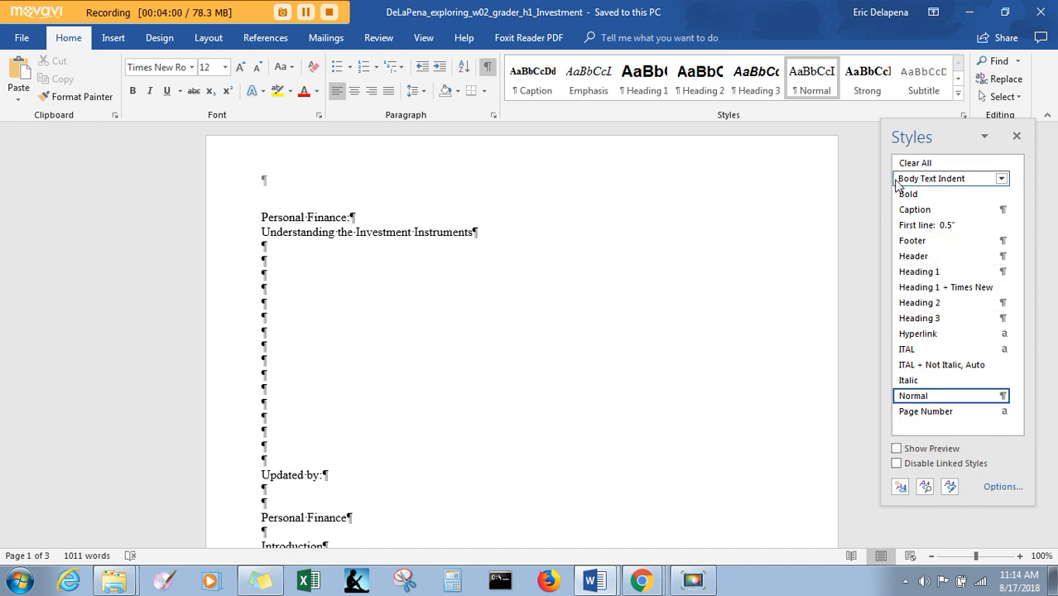
{"action": "left_click", "coordinate": [900, 488]}
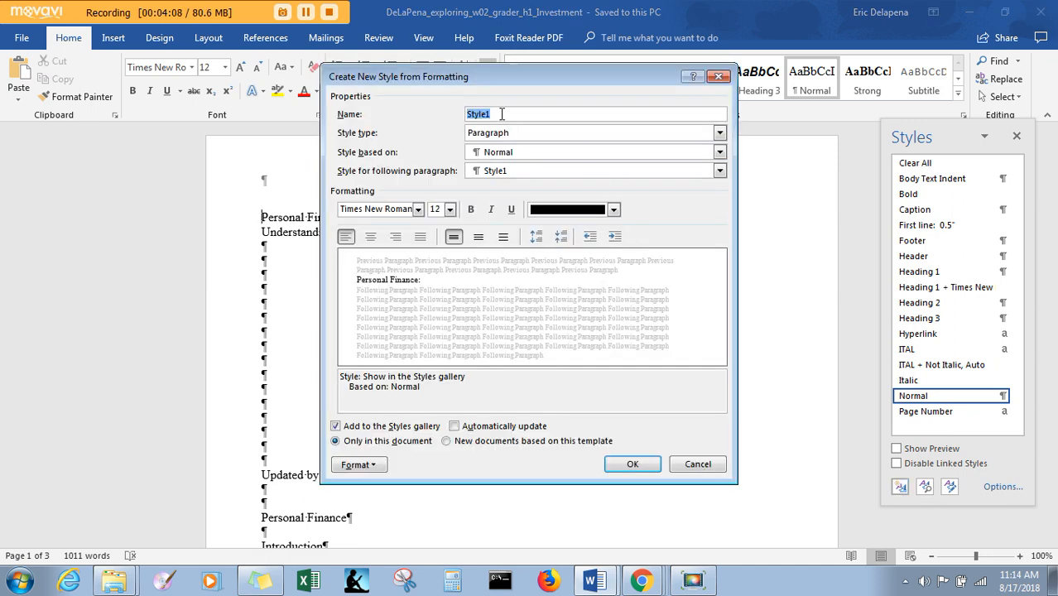
{"action": "left_click", "coordinate": [505, 111]}
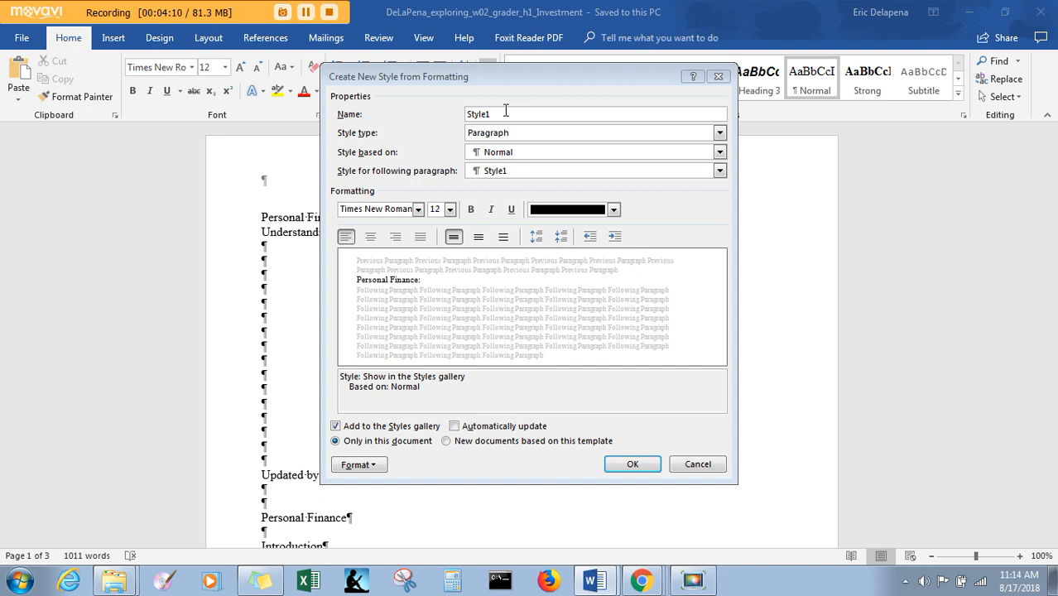
{"action": "double_click", "coordinate": [511, 112]}
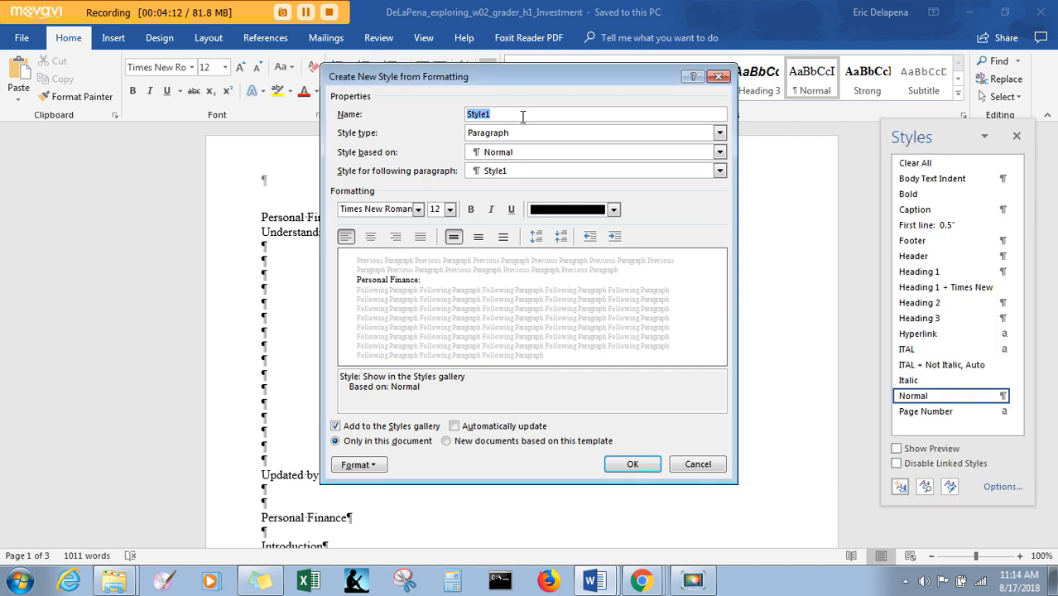
{"action": "type", "text": "Title_"}
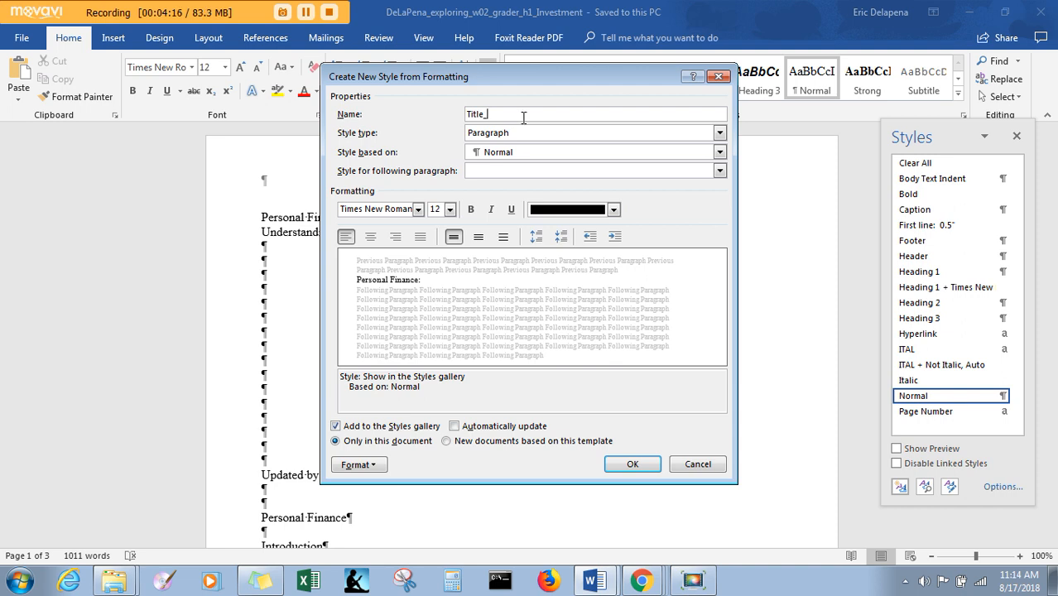
{"action": "type", "text": "Page_1"}
- Give the new Title_Page_1 style a 22 pt font size and Dark Blue, Text 2, Darker 50% font color, and create it
{"action": "left_click", "coordinate": [450, 211]}
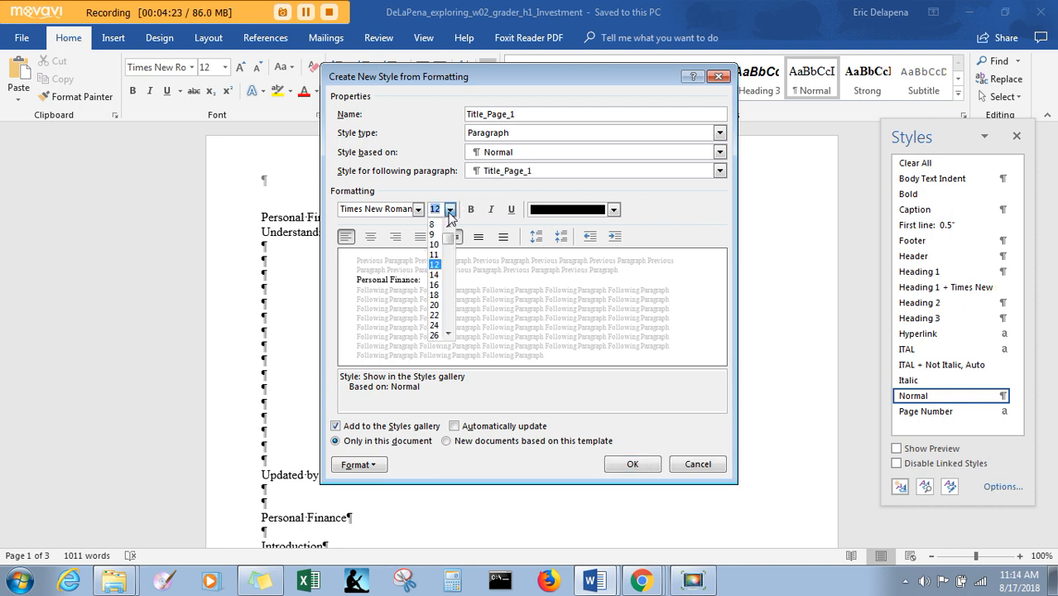
{"action": "left_click", "coordinate": [435, 315]}
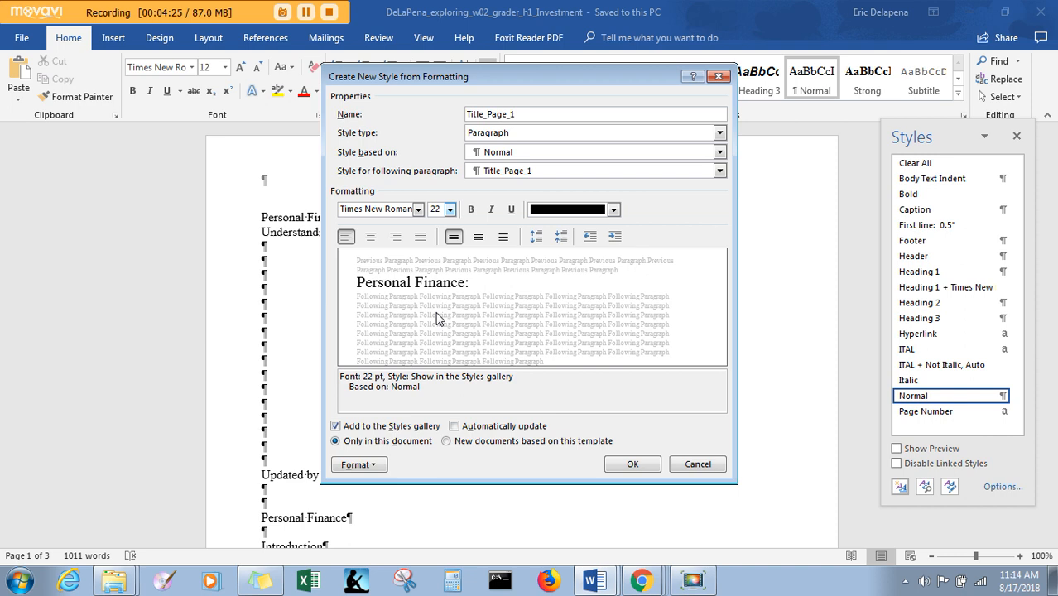
{"action": "left_click", "coordinate": [614, 210]}
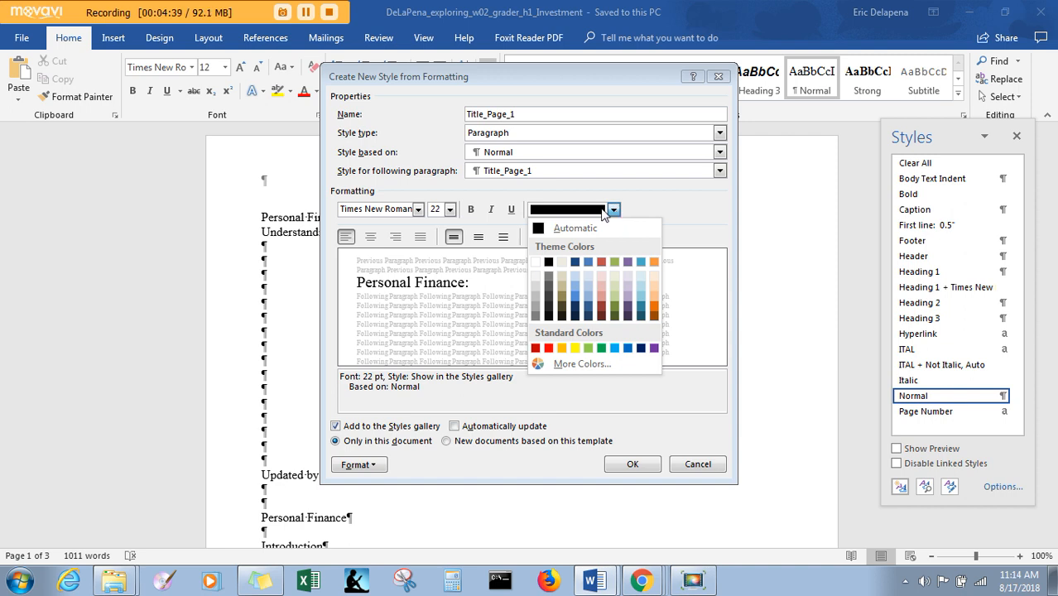
{"action": "left_click", "coordinate": [576, 317]}
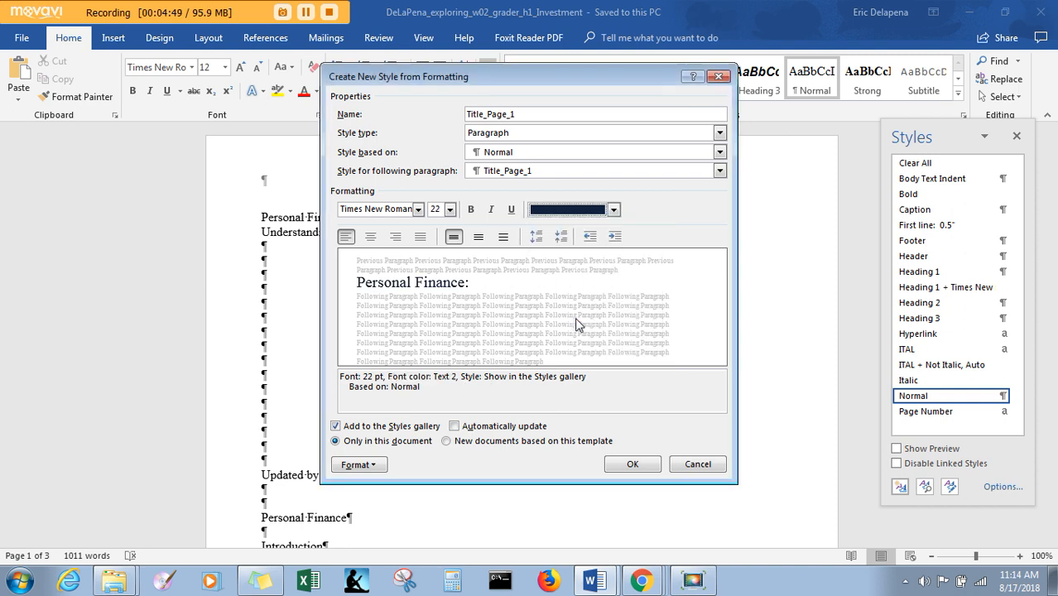
{"action": "left_click", "coordinate": [632, 465]}
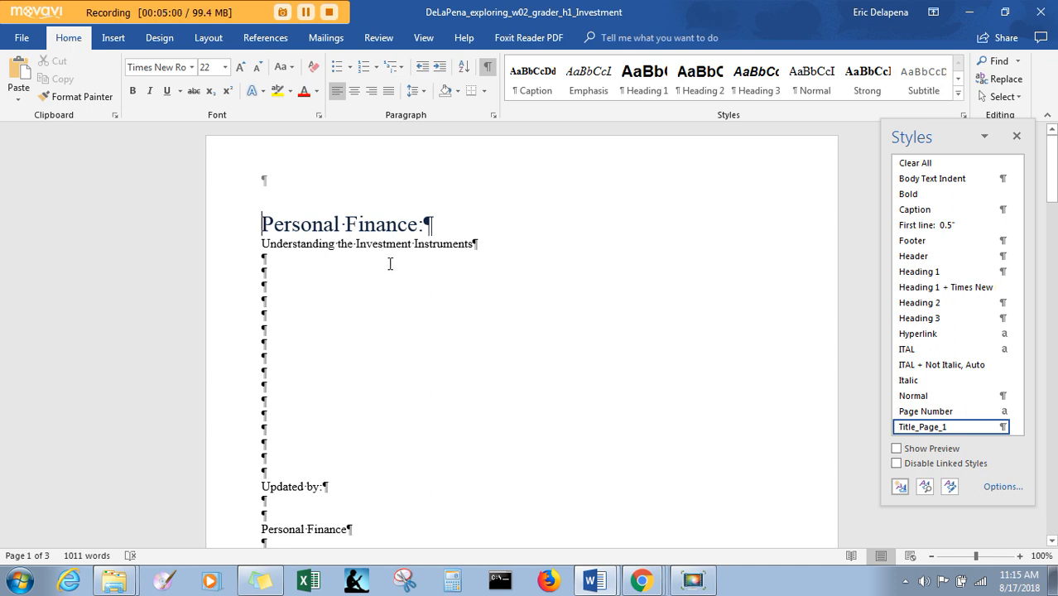
- Check step 3 of the instructions, then enter the updater's full name on the line following "Updated by:" in the Investment document
{"action": "key", "text": "alt+Tab"}
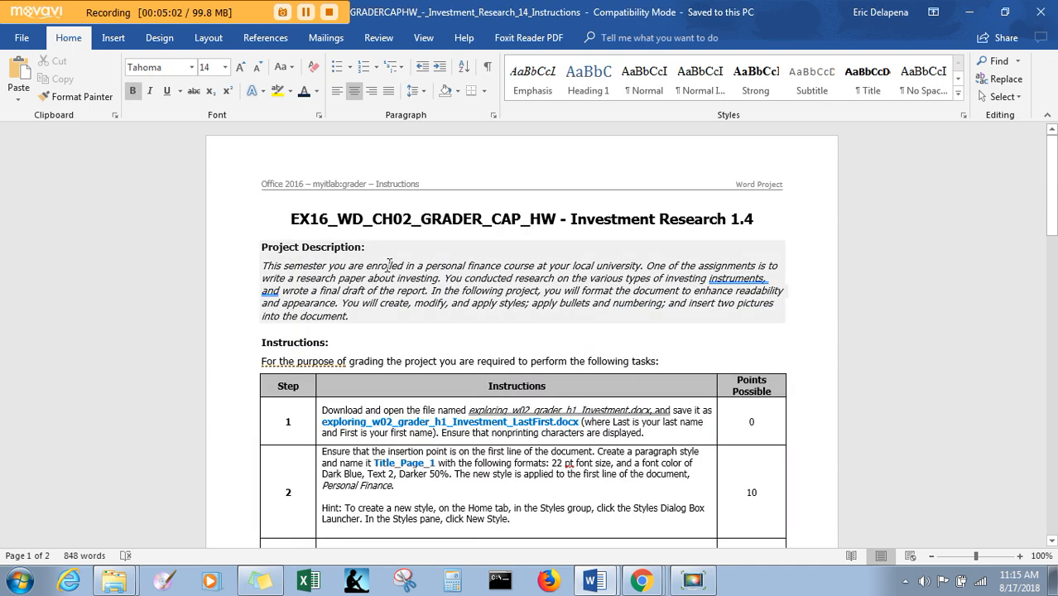
{"action": "scroll", "coordinate": [861, 313], "scroll_direction": "down", "scroll_amount": 5}
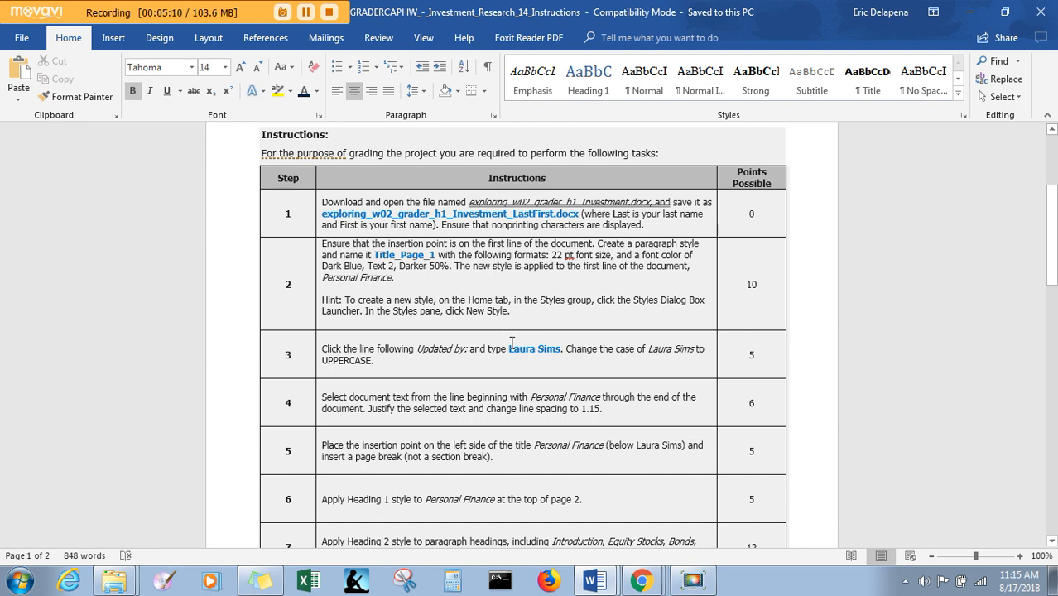
{"action": "key", "text": "alt+Tab"}
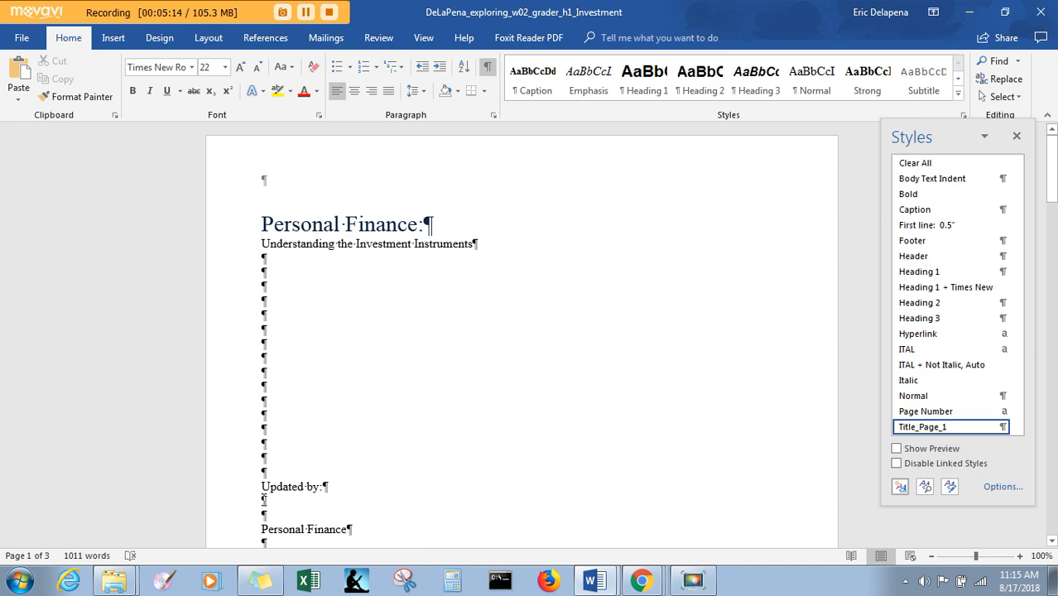
{"action": "left_click", "coordinate": [264, 500]}
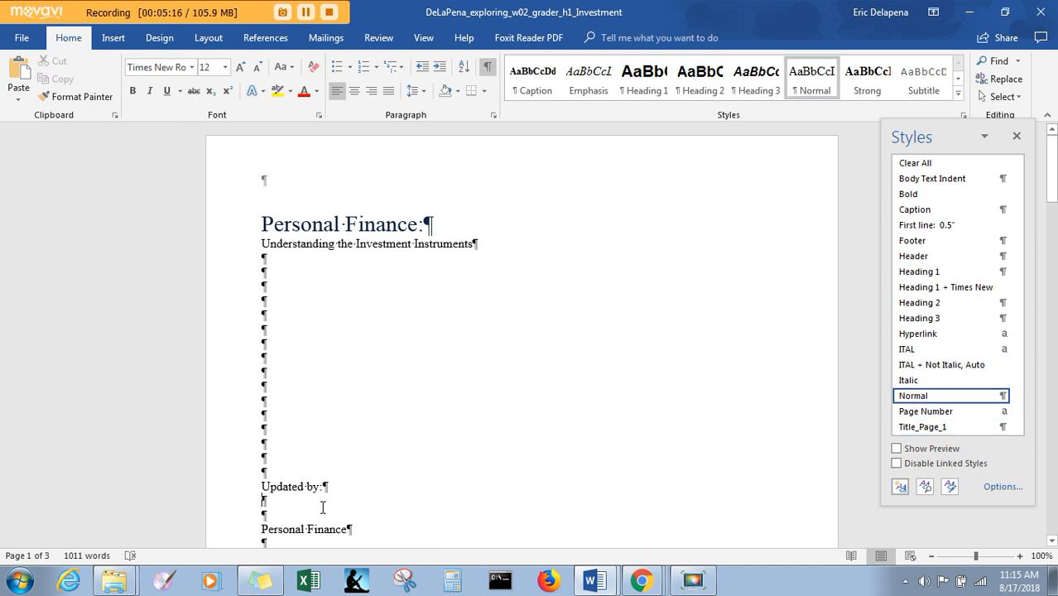
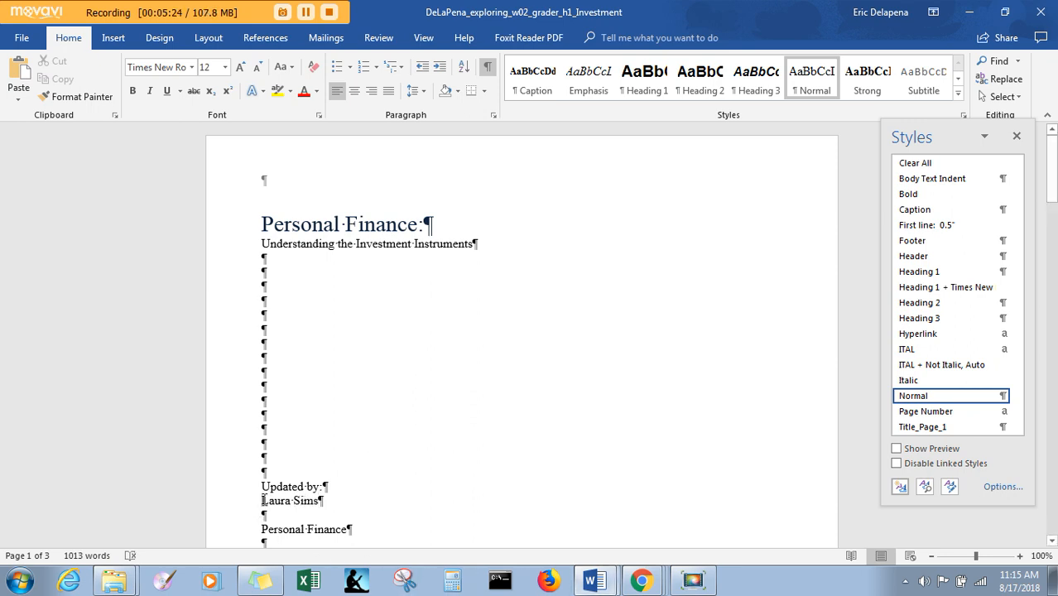
- Change the case of the name below "Updated by:" to UPPERCASE
{"action": "left_click_drag", "start_coordinate": [261, 500], "coordinate": [317, 496]}
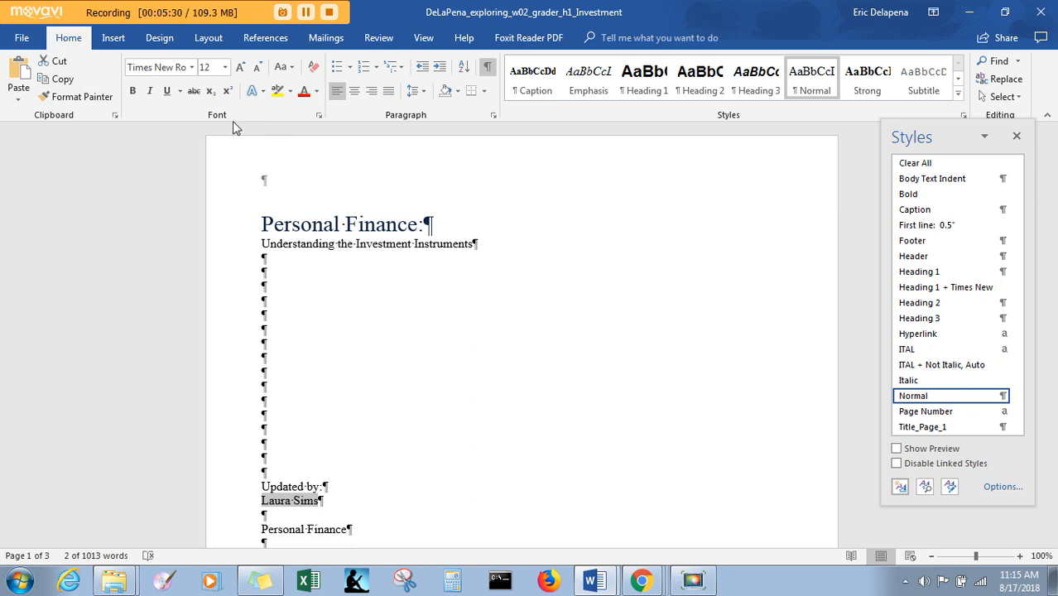
{"action": "left_click", "coordinate": [290, 68]}
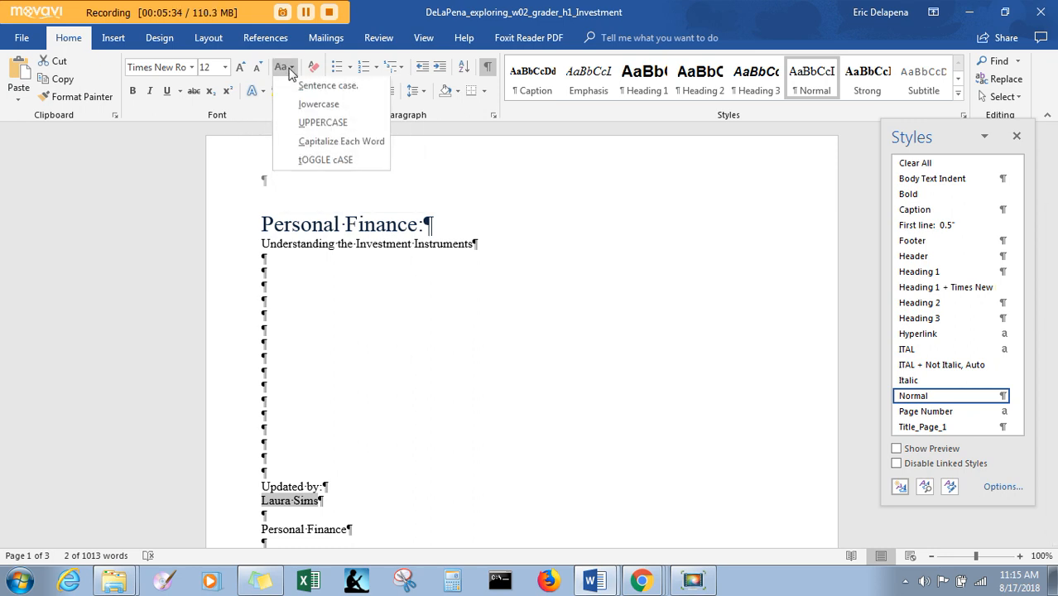
{"action": "left_click", "coordinate": [301, 126]}
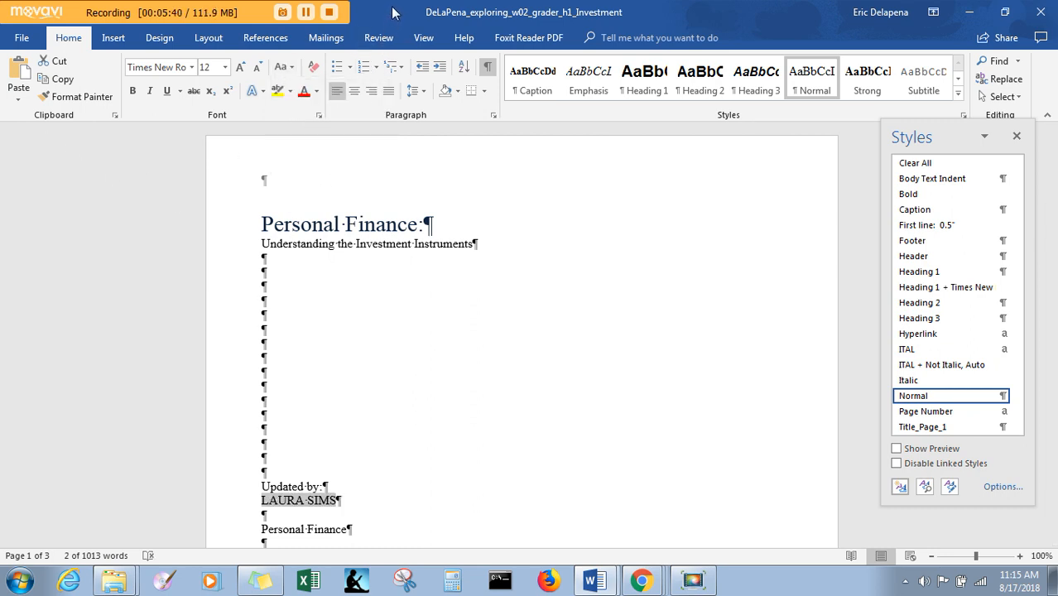
- Save the Investment document
{"action": "left_click_drag", "start_coordinate": [393, 12], "coordinate": [405, 48]}
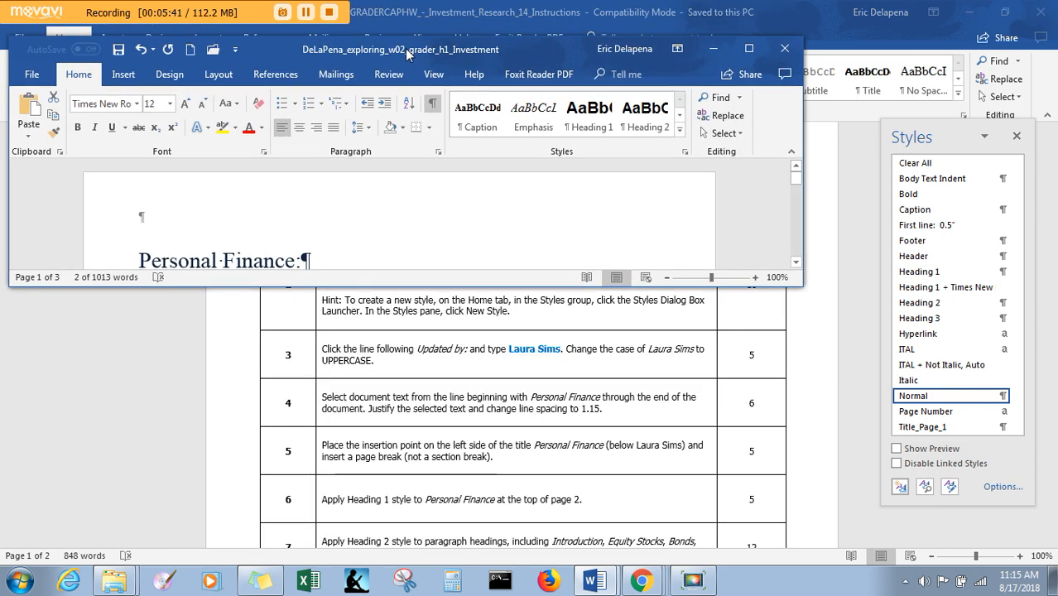
{"action": "left_click", "coordinate": [119, 47]}
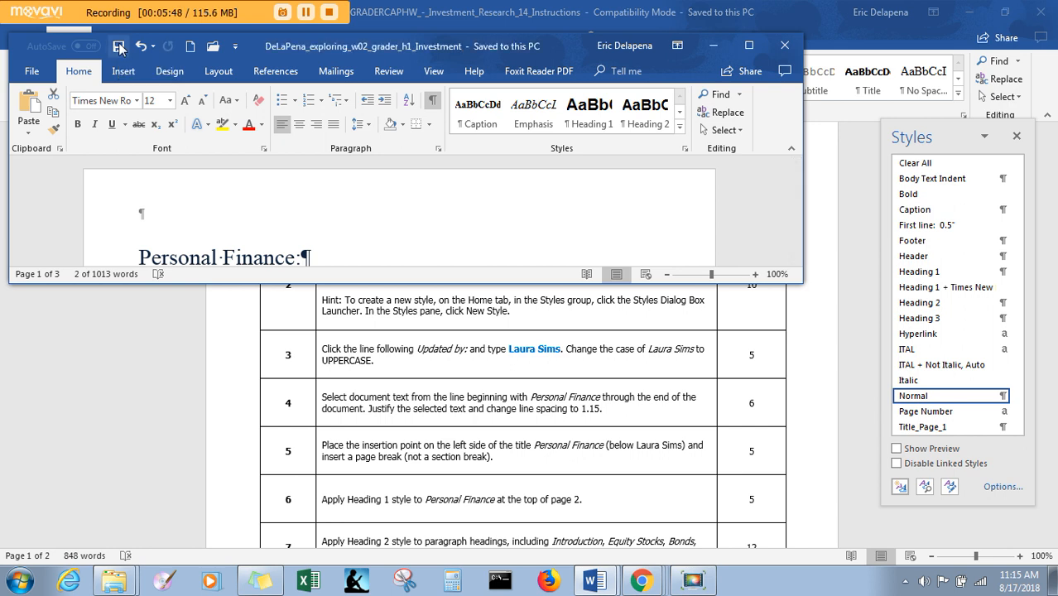
{"action": "left_click", "coordinate": [748, 45]}
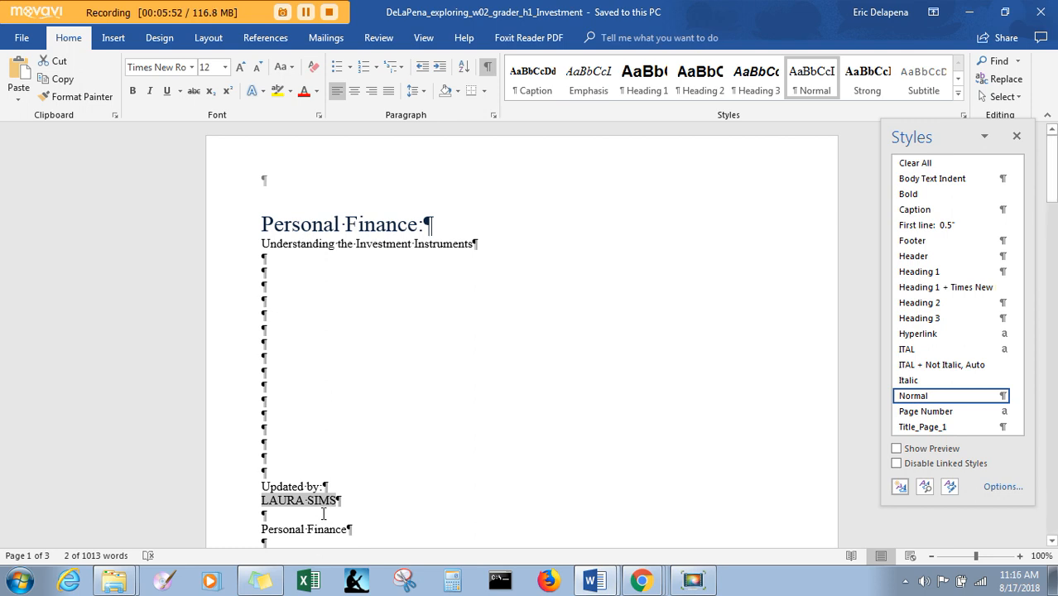
- Following step 4 of the instructions, justify the text from the Personal Finance line below the name through the document's end, with 1.15 line spacing
{"action": "left_click", "coordinate": [616, 582]}
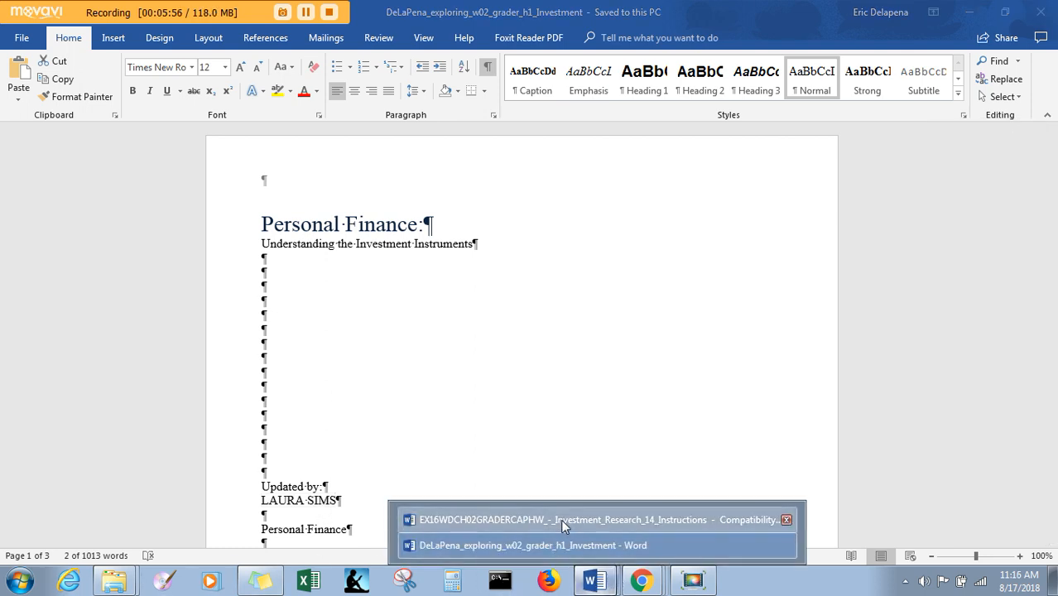
{"action": "left_click", "coordinate": [580, 519]}
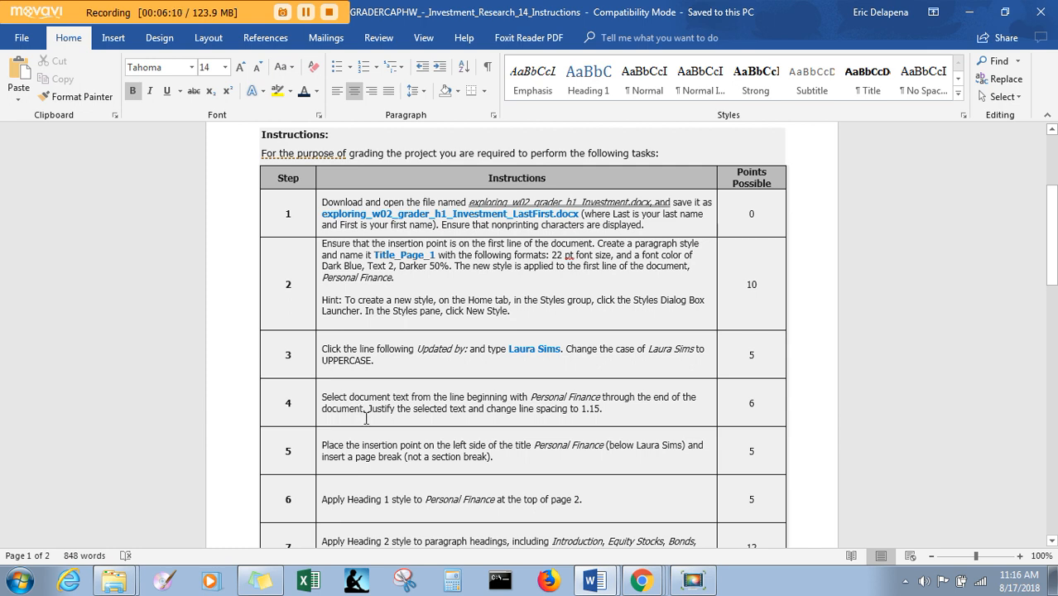
{"action": "key", "text": "alt+Tab"}
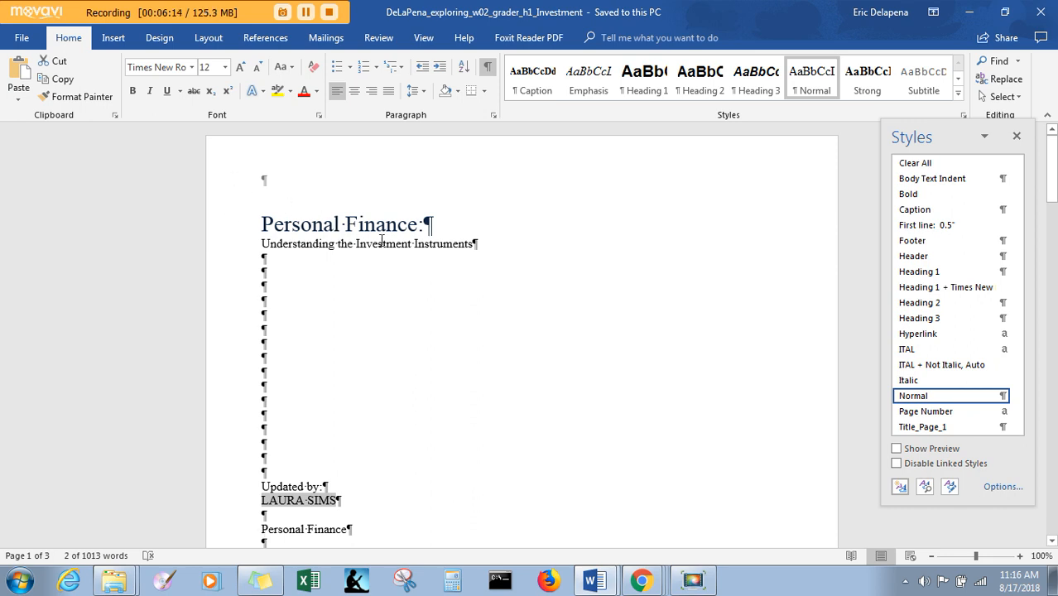
{"action": "left_click", "coordinate": [262, 530]}
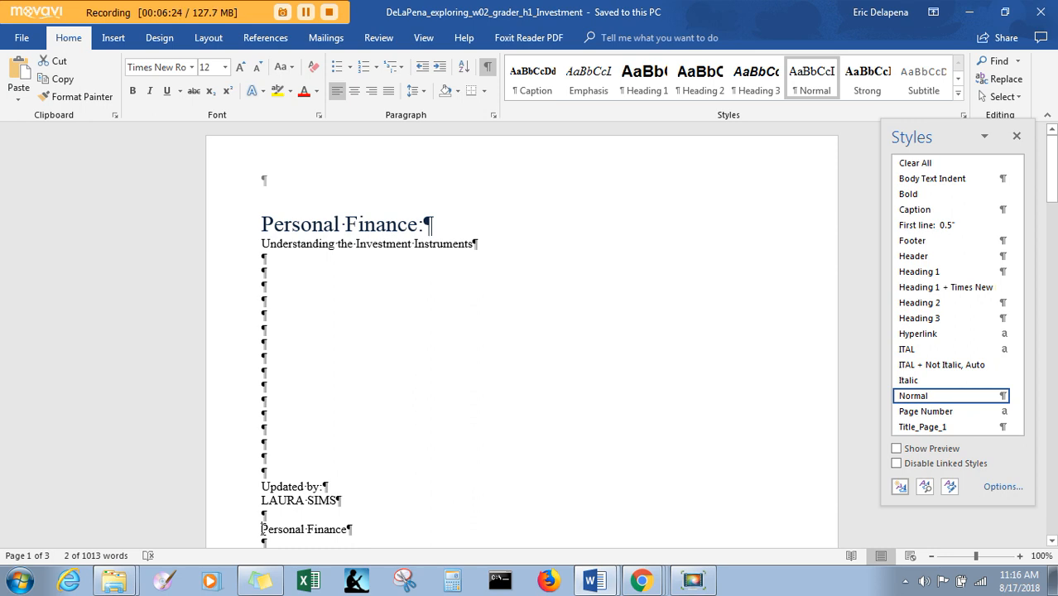
{"action": "left_click", "coordinate": [263, 529]}
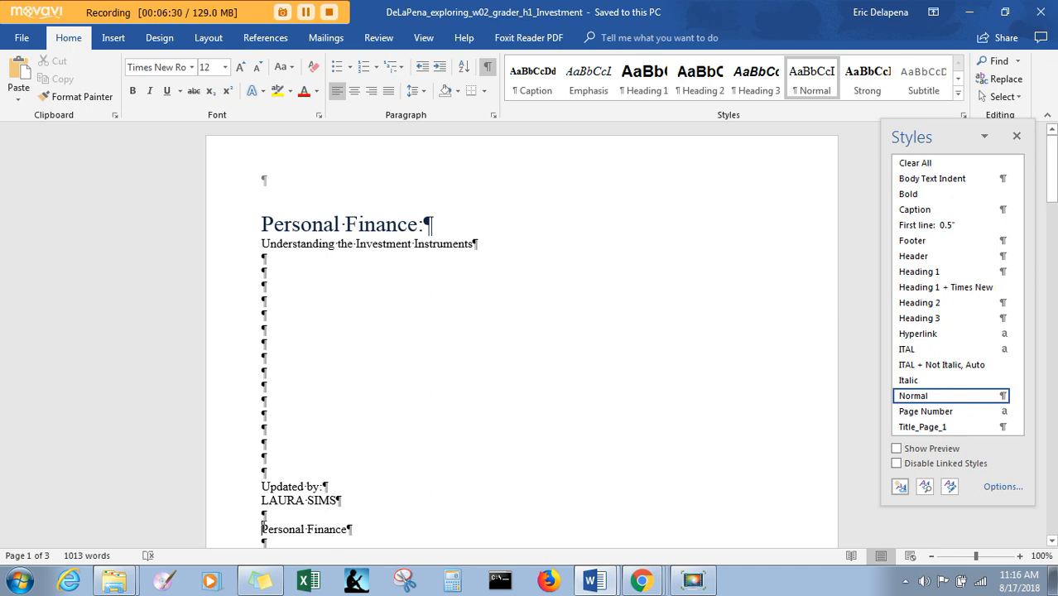
{"action": "mouse_move", "coordinate": [262, 530]}
{"action": "left_mouse_down"}
{"action": "mouse_move", "coordinate": [345, 562]}
{"action": "mouse_move", "coordinate": [374, 567]}
{"action": "mouse_move", "coordinate": [385, 554]}
{"action": "mouse_move", "coordinate": [372, 101]}
{"action": "mouse_move", "coordinate": [366, 221]}
{"action": "mouse_move", "coordinate": [332, 364]}
{"action": "mouse_move", "coordinate": [358, 351]}
{"action": "left_mouse_up"}
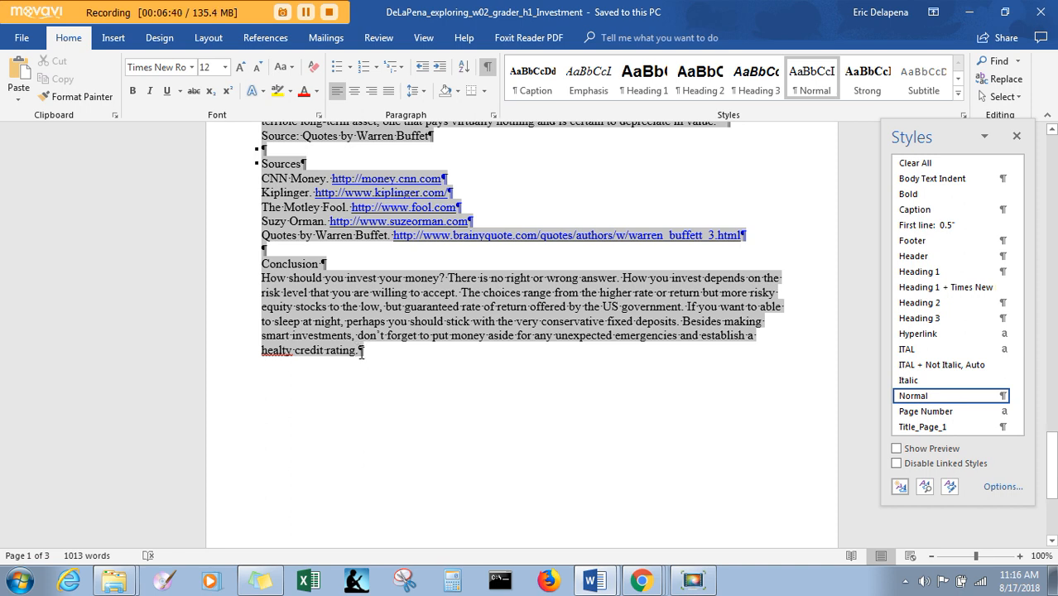
{"action": "left_click_drag", "start_coordinate": [358, 352], "coordinate": [357, 352]}
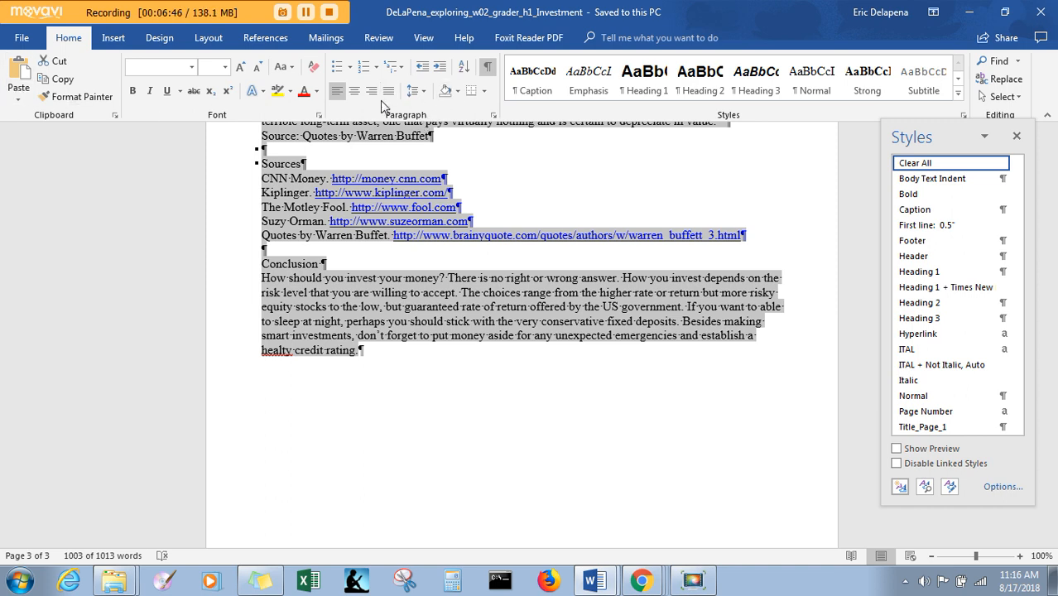
{"action": "left_click", "coordinate": [388, 95]}
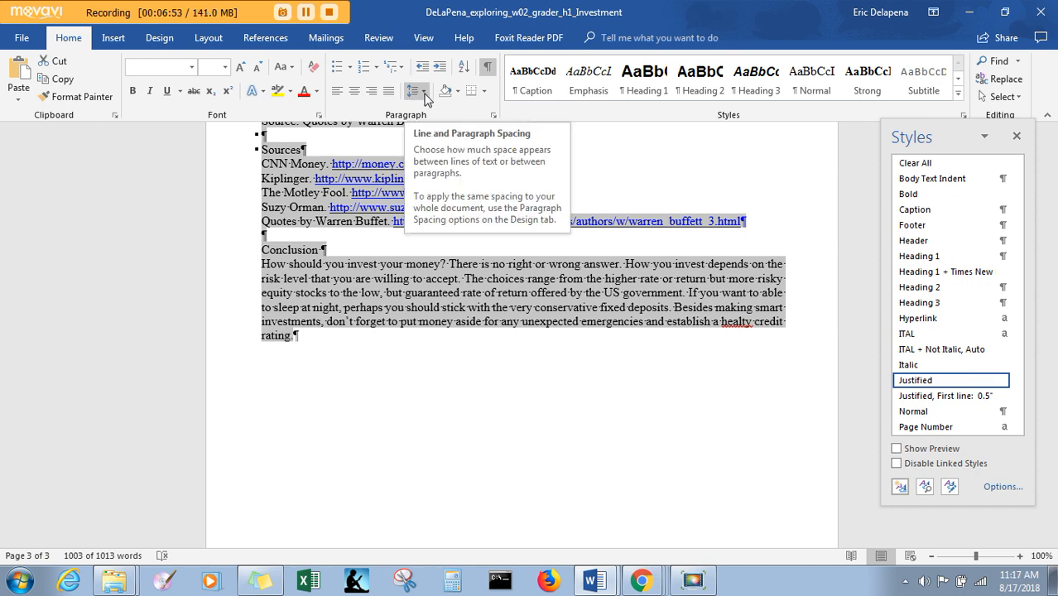
{"action": "left_click", "coordinate": [425, 93]}
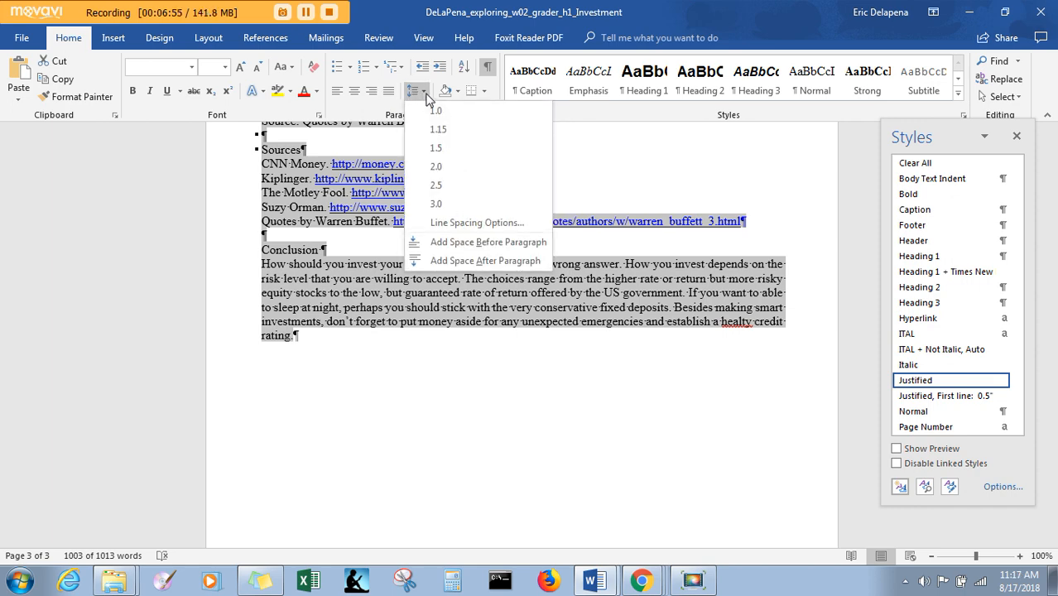
{"action": "left_click", "coordinate": [443, 129]}
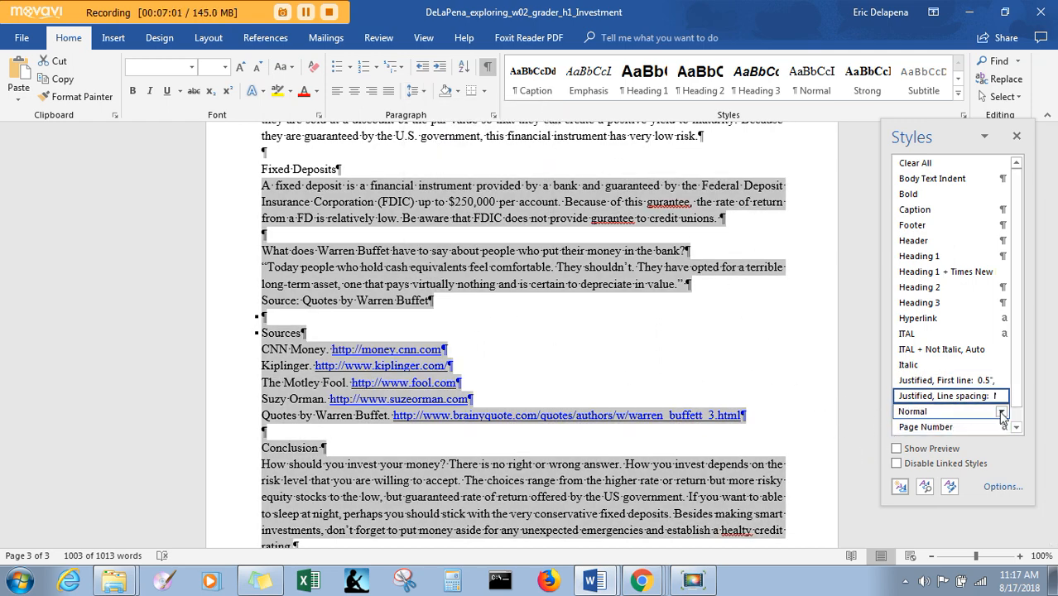
{"action": "left_click_drag", "start_coordinate": [1052, 466], "coordinate": [1051, 431]}
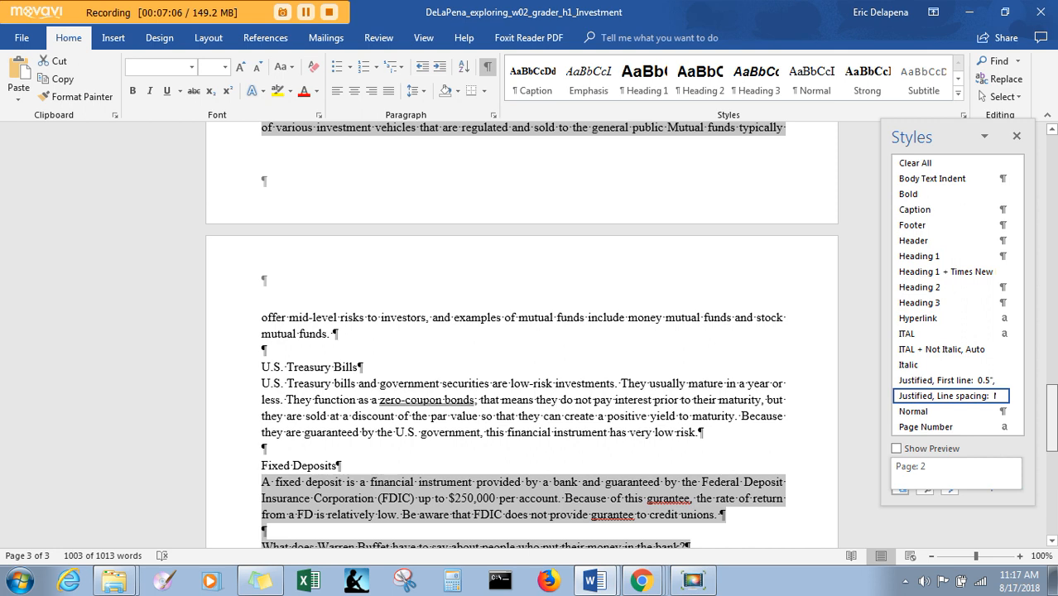
{"action": "left_click_drag", "start_coordinate": [1052, 431], "coordinate": [1051, 430]}
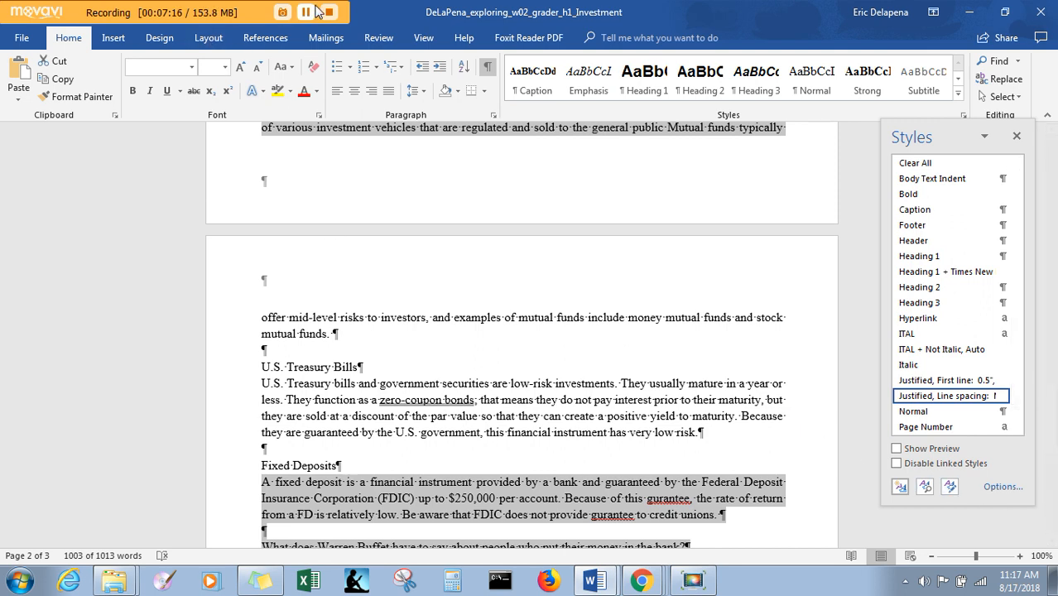
{"action": "left_click", "coordinate": [316, 11]}
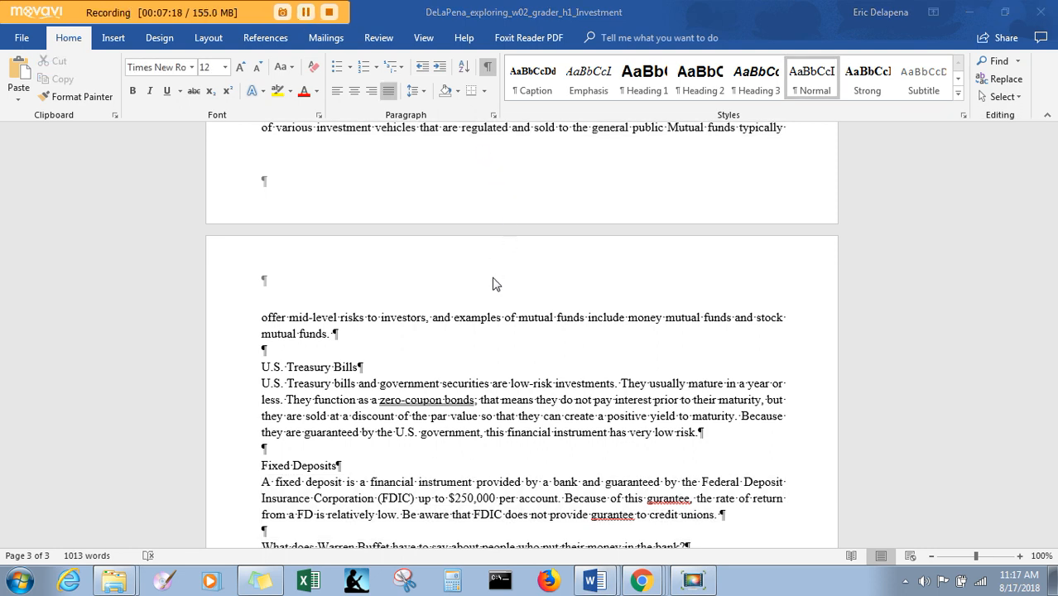
- Check step 5 of the instructions, then insert a page break before the Personal Finance title below the updater's name
{"action": "key", "text": "alt+Tab"}
{"action": "key", "text": "alt+Tab"}
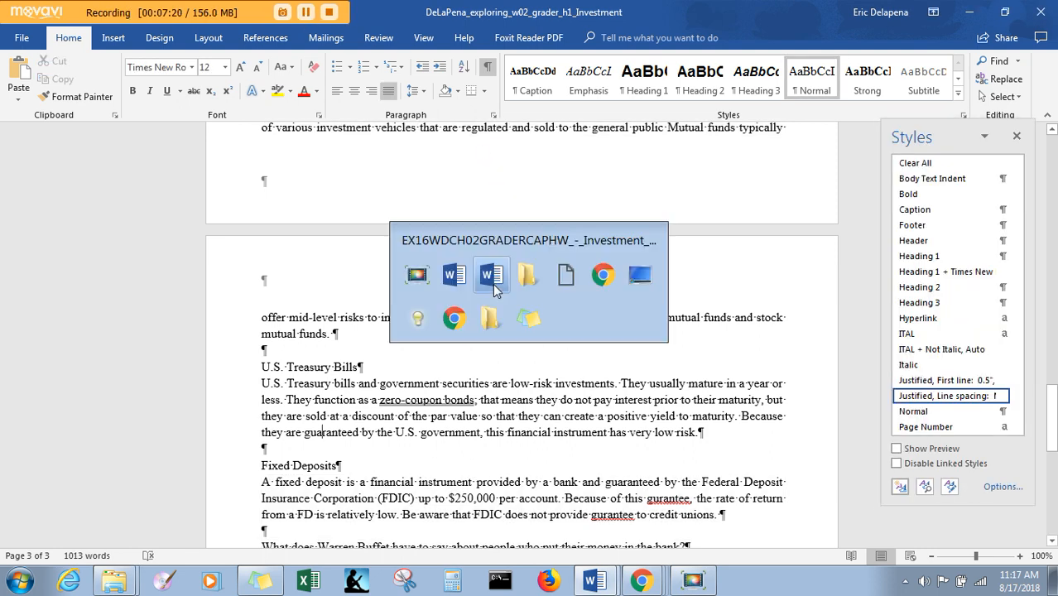
{"action": "key", "text": "alt+Tab"}
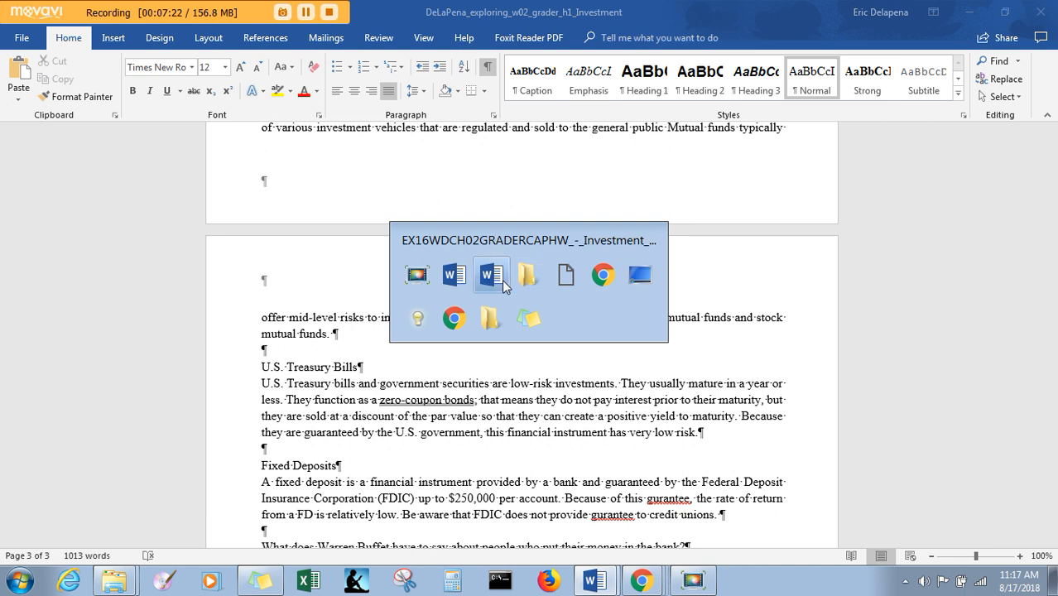
{"action": "left_click", "coordinate": [502, 279]}
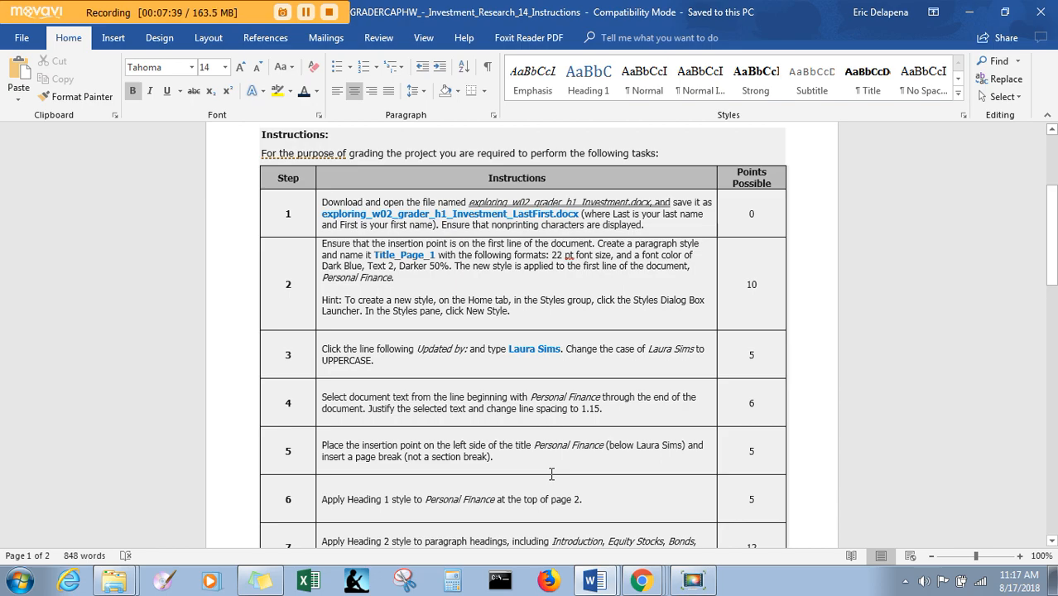
{"action": "key", "text": "alt+Tab"}
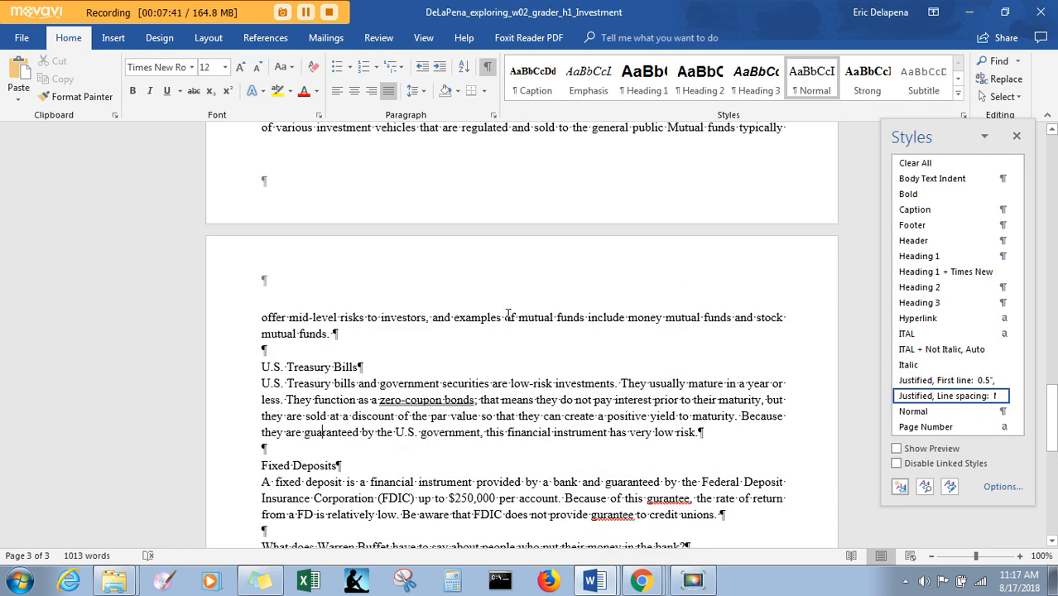
{"action": "scroll", "coordinate": [509, 313], "scroll_direction": "up", "scroll_amount": 10}
{"action": "scroll", "coordinate": [509, 313], "scroll_direction": "up", "scroll_amount": 15}
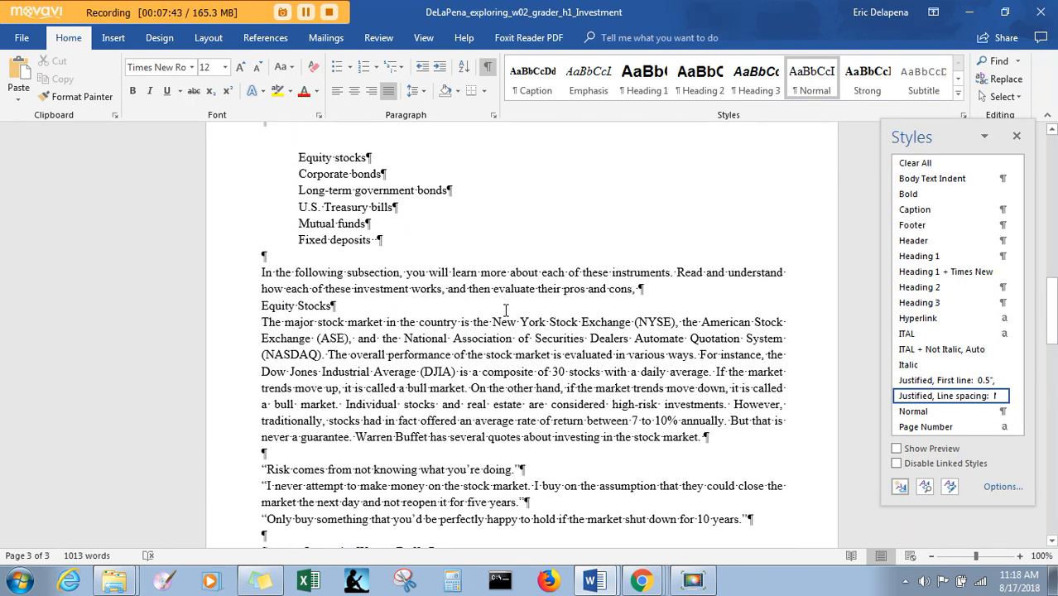
{"action": "scroll", "coordinate": [499, 304], "scroll_direction": "up", "scroll_amount": 2}
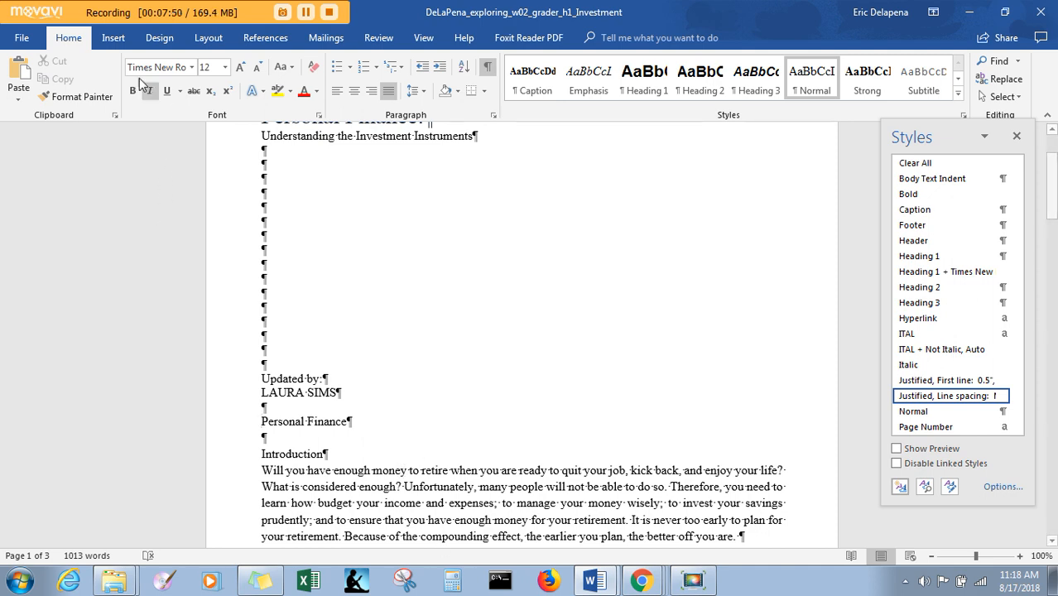
{"action": "left_click", "coordinate": [114, 43]}
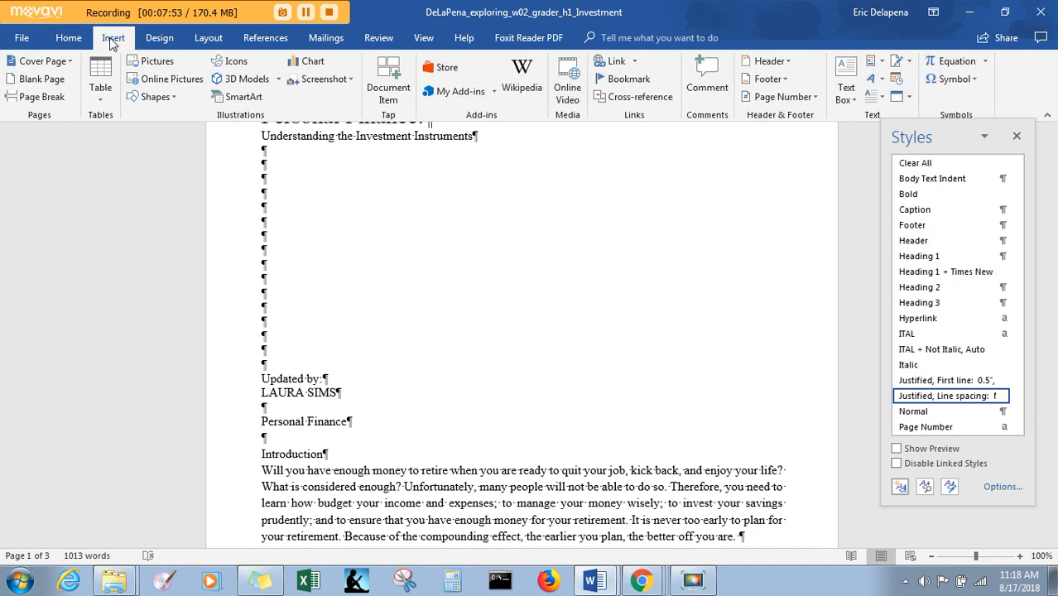
{"action": "left_click", "coordinate": [38, 99]}
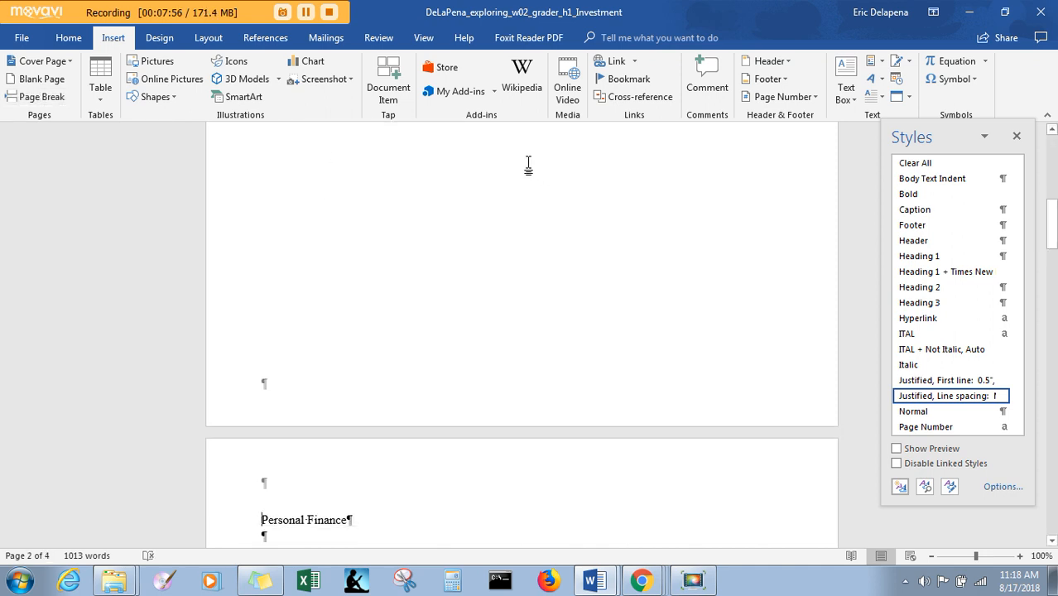